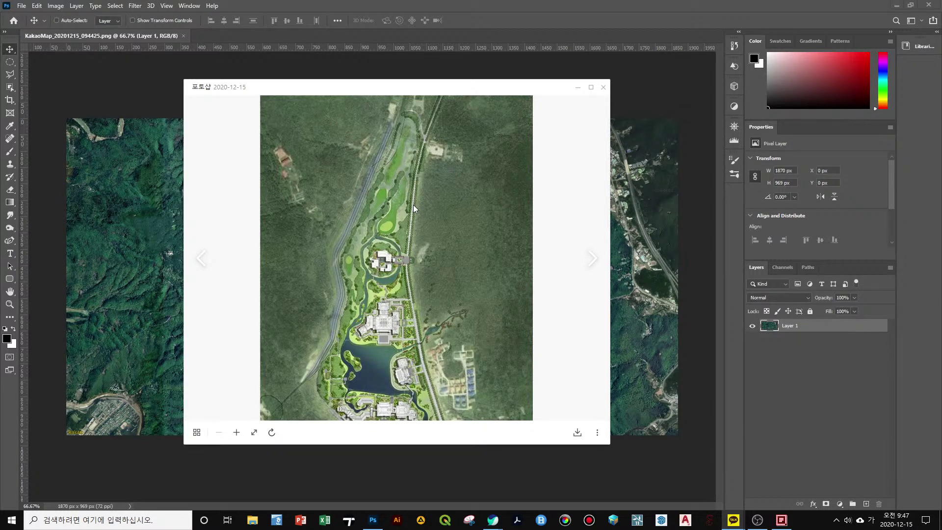
Close the site plan picture that covers the aerial photo document
left_click(604, 88)
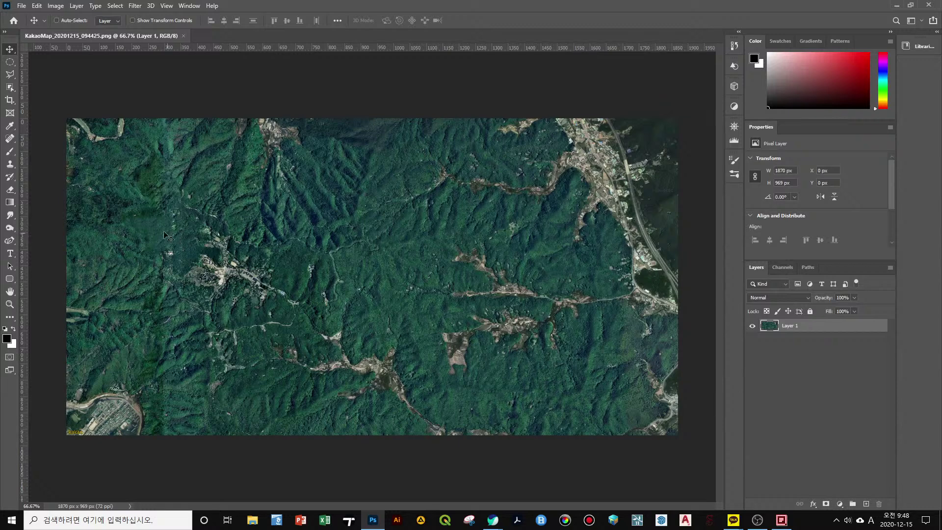
Lighten the forest around the village in the western half of the aerial photo with the Dodge tool, midtones at 37% exposure
left_click(10, 216)
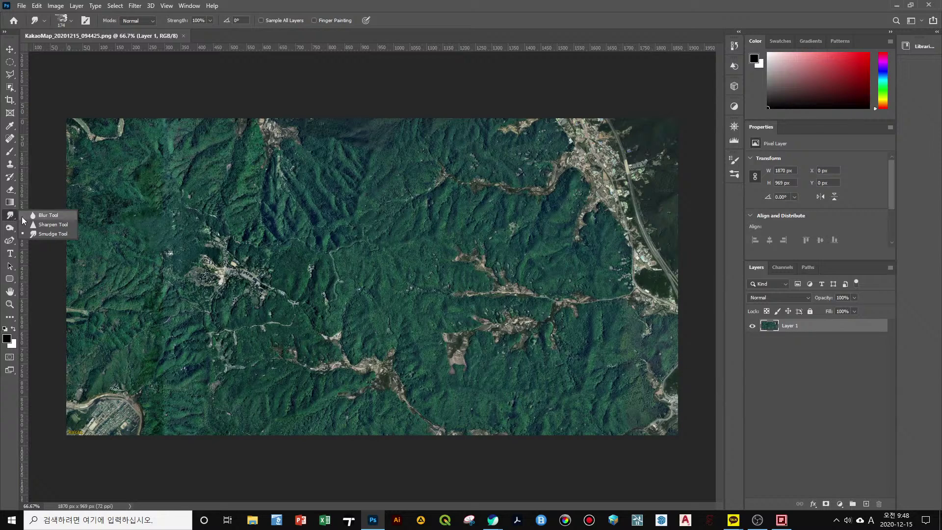
left_click(10, 228)
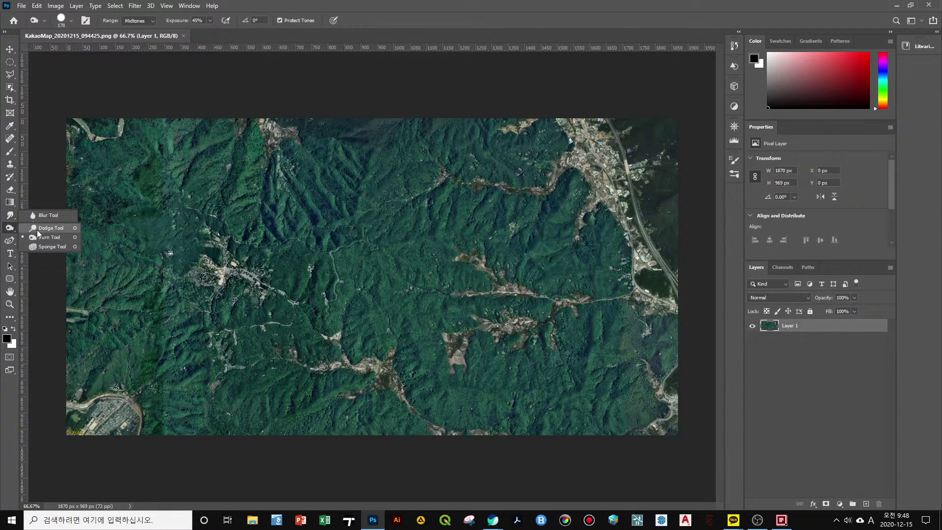
left_click_drag(238, 244, 257, 246)
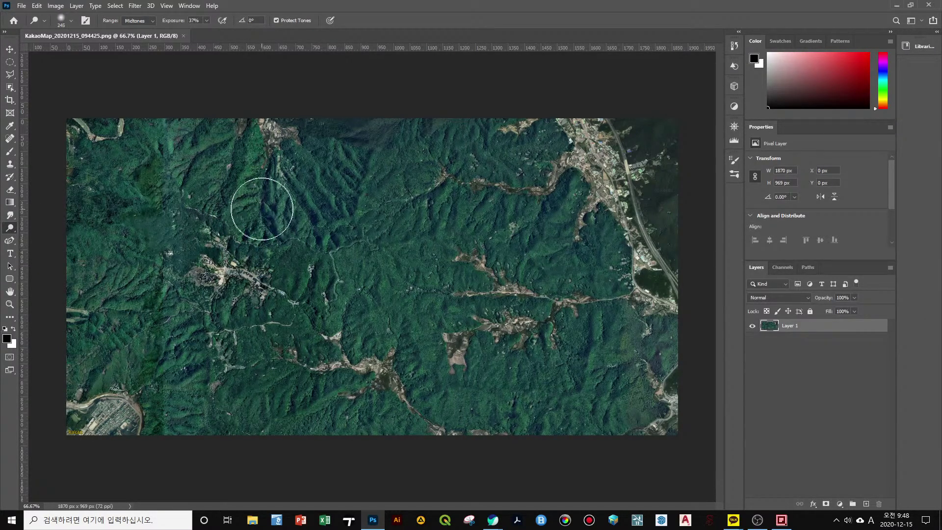
mouse_move(279, 199)
left_mouse_down()
mouse_move(405, 217)
mouse_move(421, 207)
mouse_move(327, 286)
mouse_move(356, 300)
mouse_move(382, 339)
mouse_move(345, 402)
mouse_move(362, 392)
left_mouse_up()
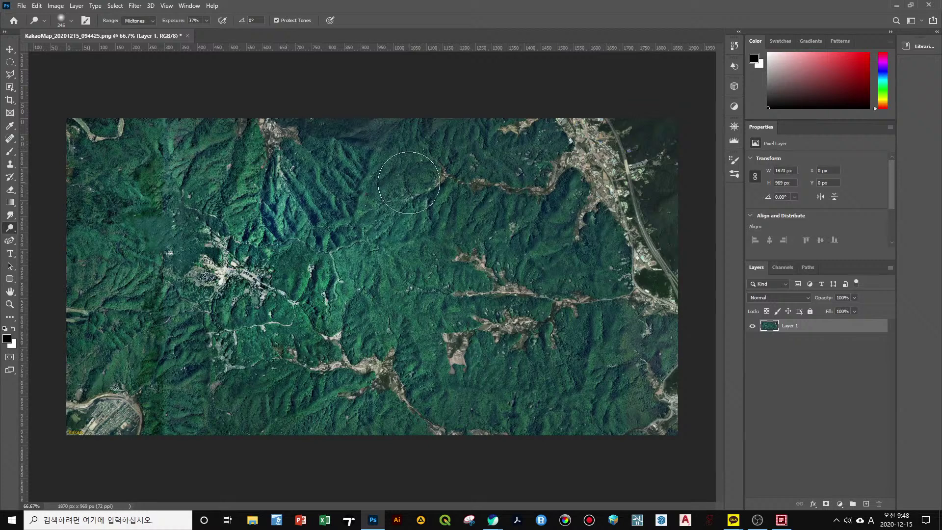
Undo all the Dodge strokes on the aerial photo
key("ctrl+z")
key("ctrl+z")
key("ctrl+z")
key("ctrl+z")
key("ctrl+z")
key("ctrl+z")
key("ctrl+z")
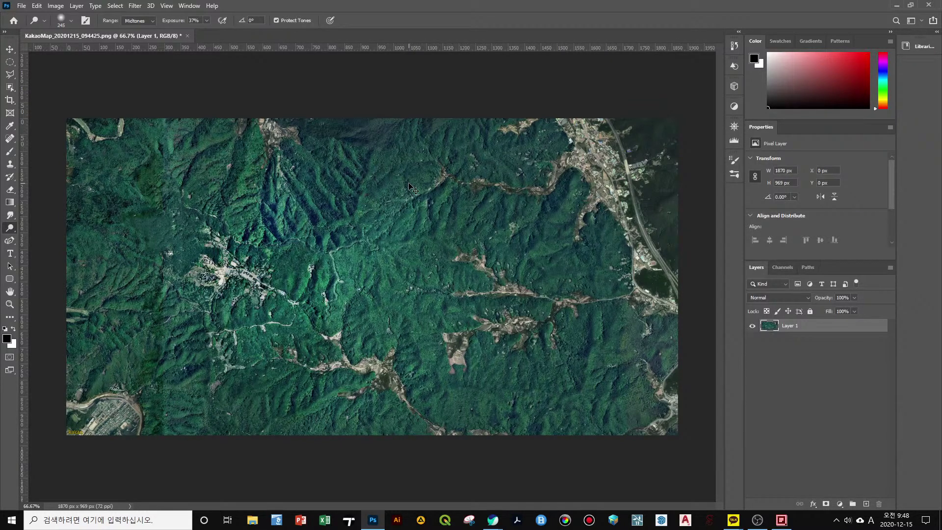
key("ctrl+z")
key("ctrl+z")
key("ctrl+z")
key("ctrl+z")
key("ctrl+z")
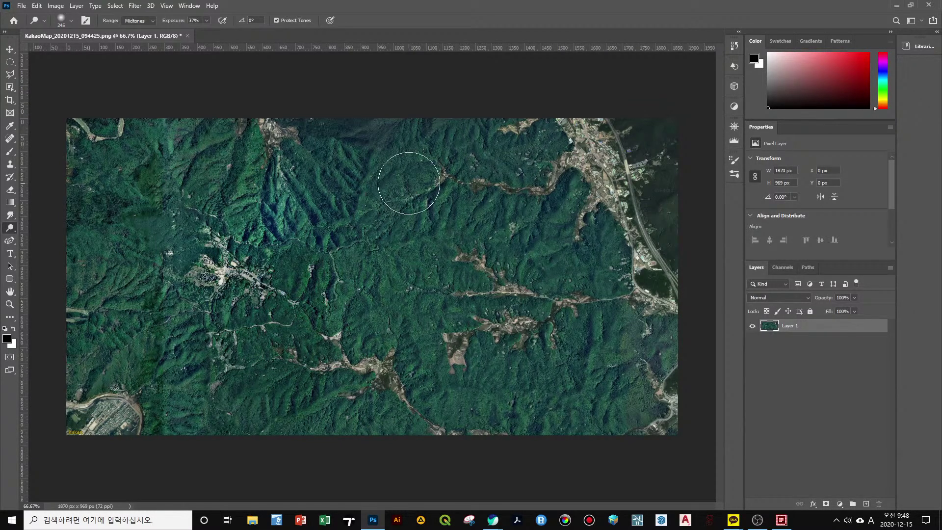
key("ctrl+z")
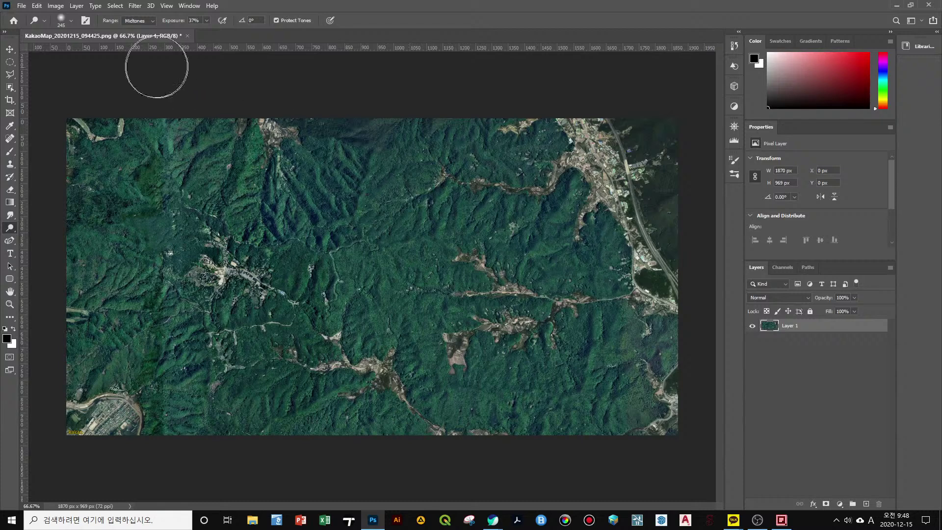
Try a direct Brightness/Contrast adjustment with brightness 72 on Layer 1
key("v")
left_click(56, 6)
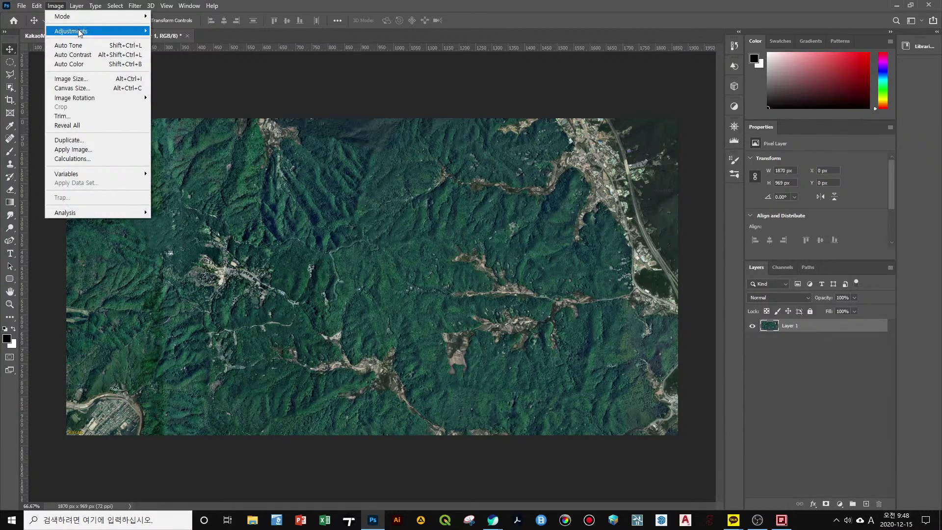
mouse_move(78, 32)
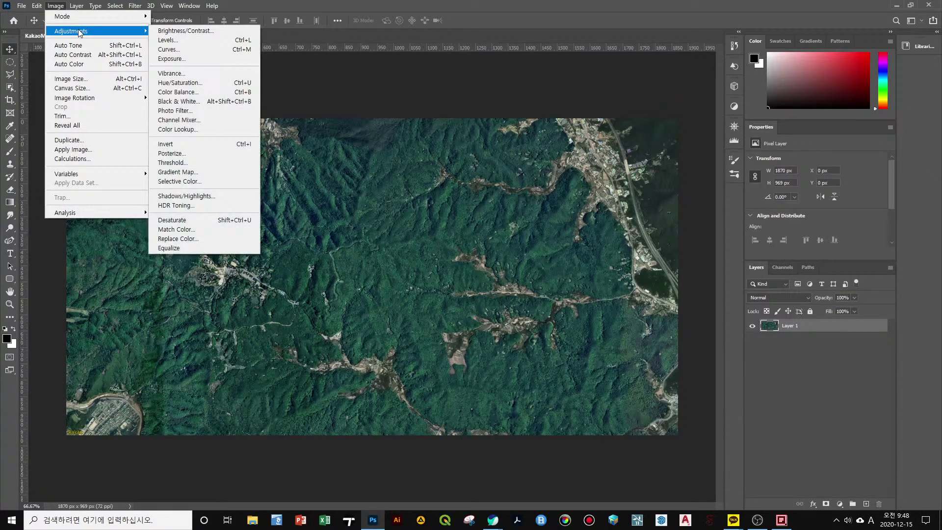
left_click(182, 30)
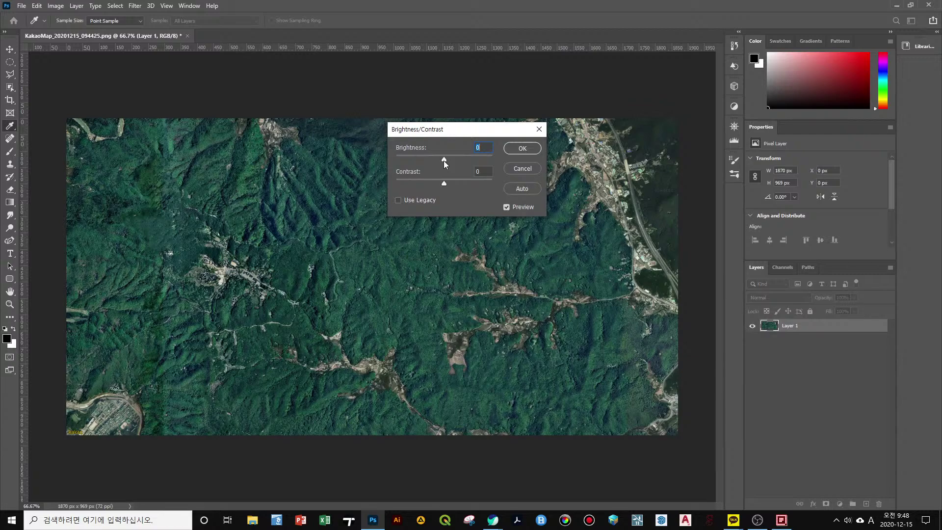
left_click_drag(443, 161, 467, 158)
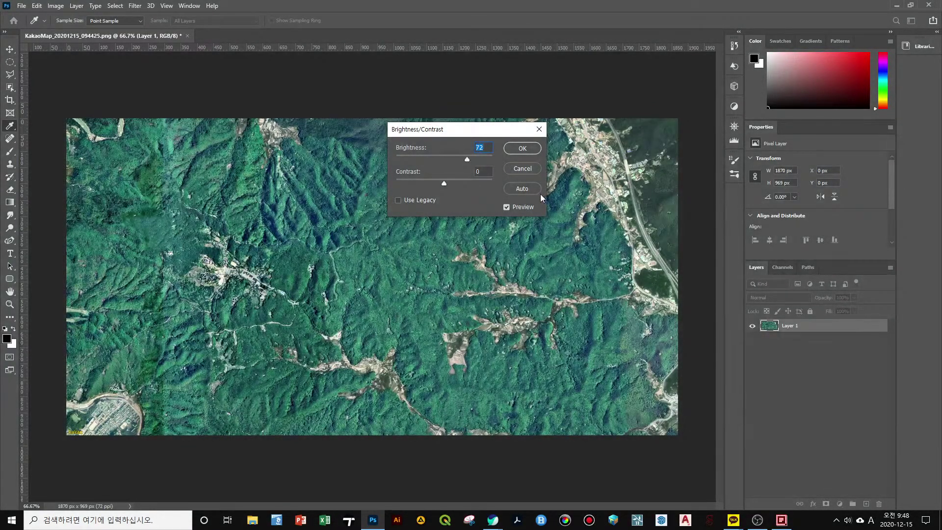
key("Escape")
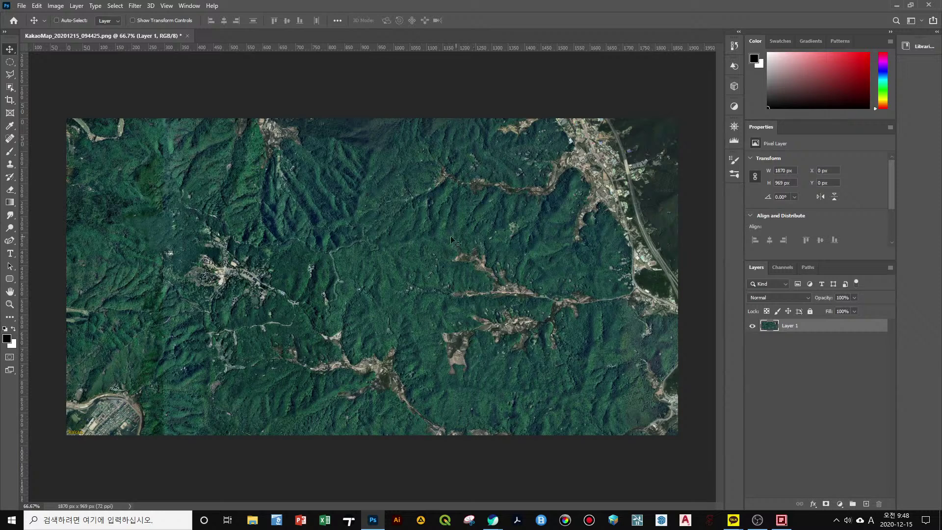
left_click(10, 228)
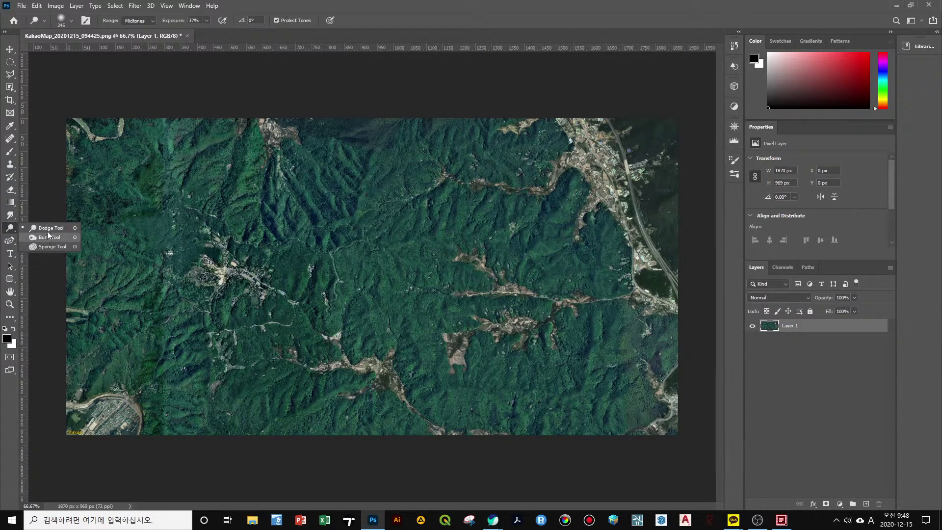
left_click(61, 227)
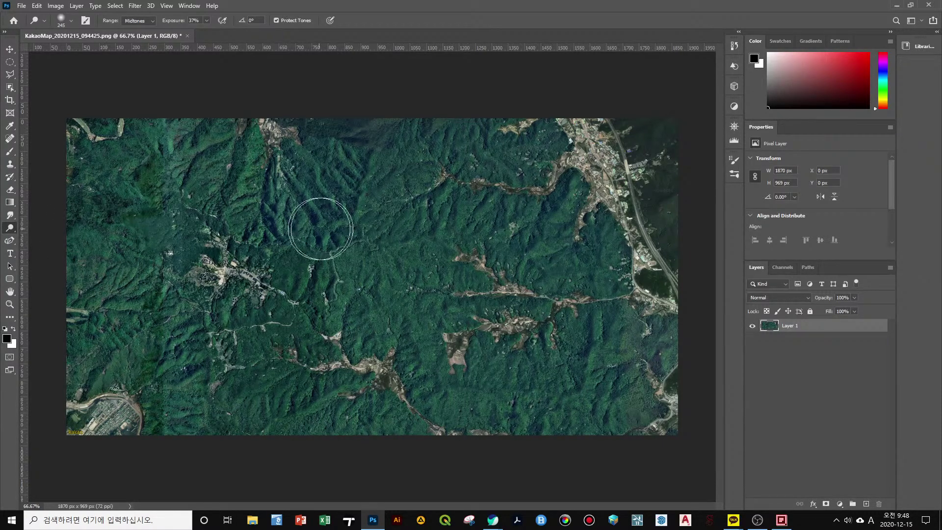
left_click(804, 369)
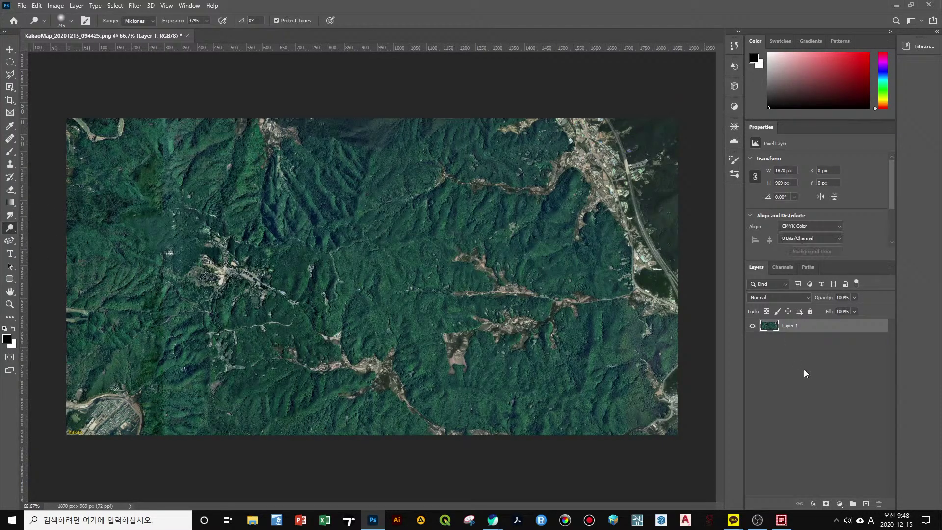
left_click(55, 6)
key("Escape")
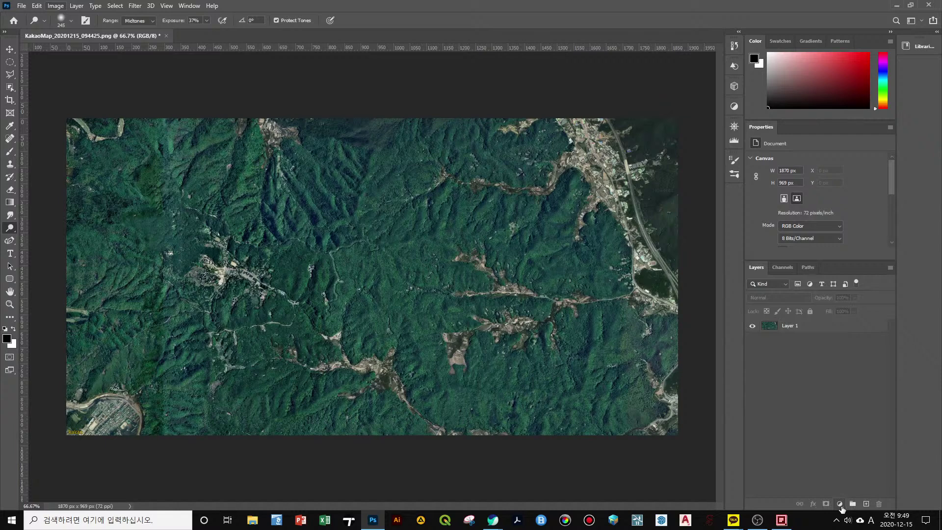
Add a Brightness/Contrast adjustment layer above Layer 1
left_click(839, 504)
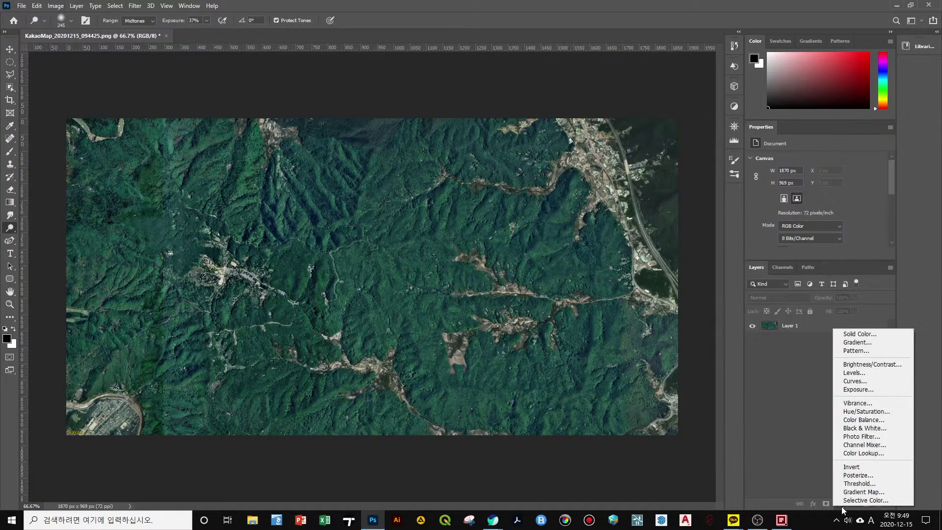
left_click(873, 364)
left_click(55, 5)
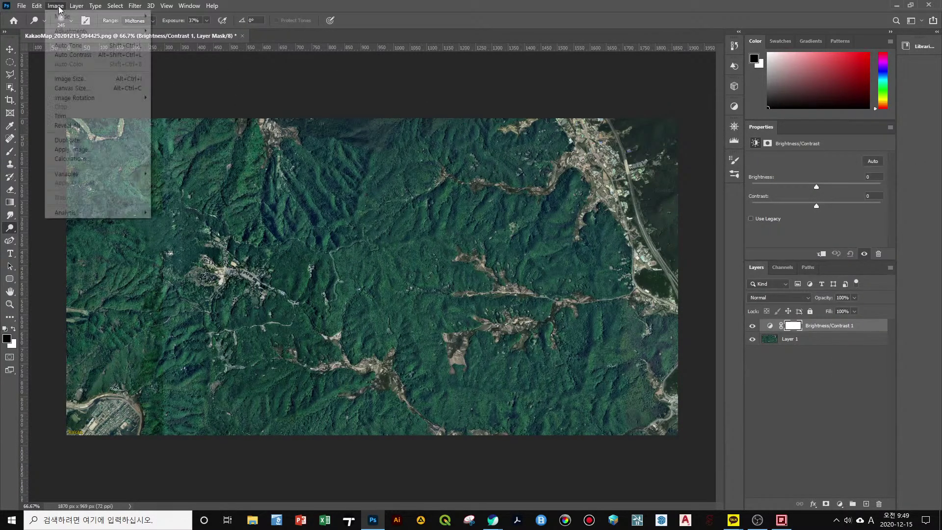
mouse_move(74, 31)
key("Escape")
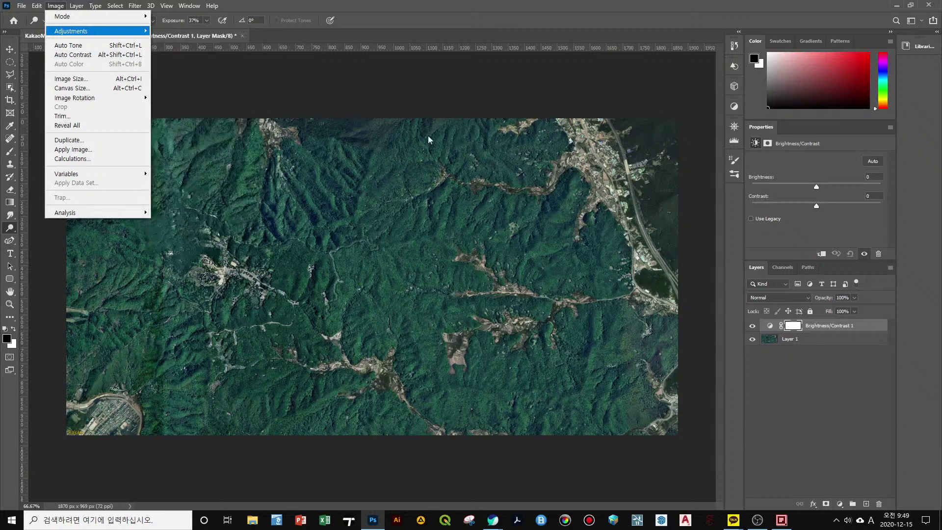
key("Escape")
Set the brightness of the Brightness/Contrast adjustment layer to 2
mouse_move(816, 189)
left_mouse_down()
mouse_move(753, 191)
mouse_move(885, 190)
mouse_move(806, 191)
mouse_move(816, 190)
left_mouse_up()
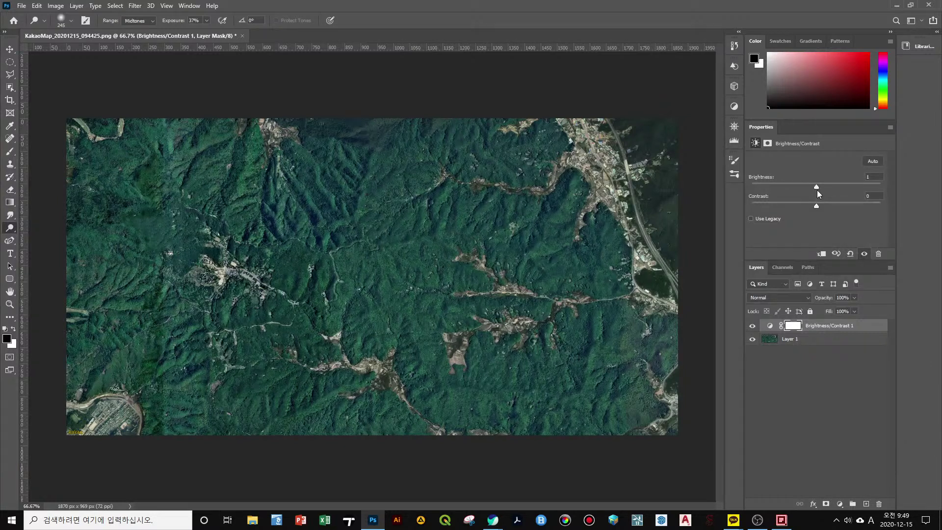
left_click(774, 340)
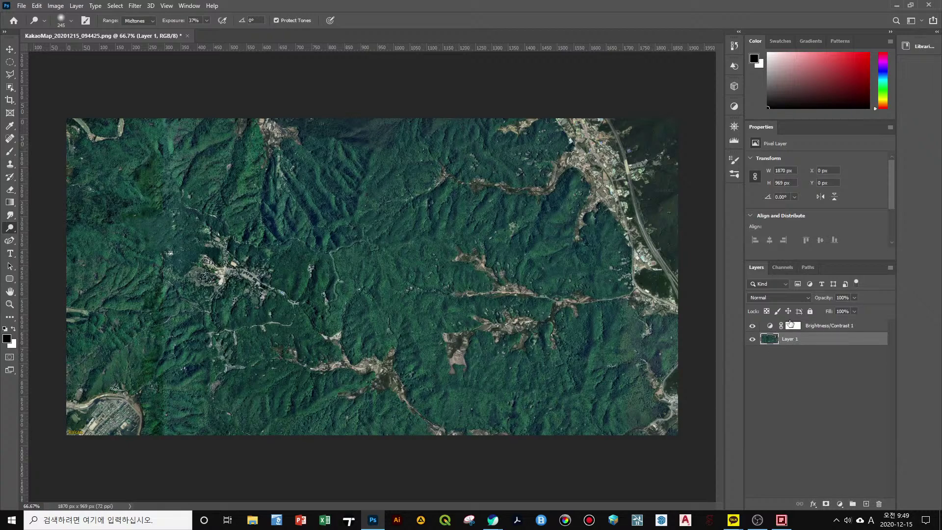
left_click(769, 326)
mouse_move(816, 187)
left_mouse_down()
mouse_move(772, 187)
mouse_move(857, 185)
mouse_move(773, 183)
mouse_move(816, 188)
left_mouse_up()
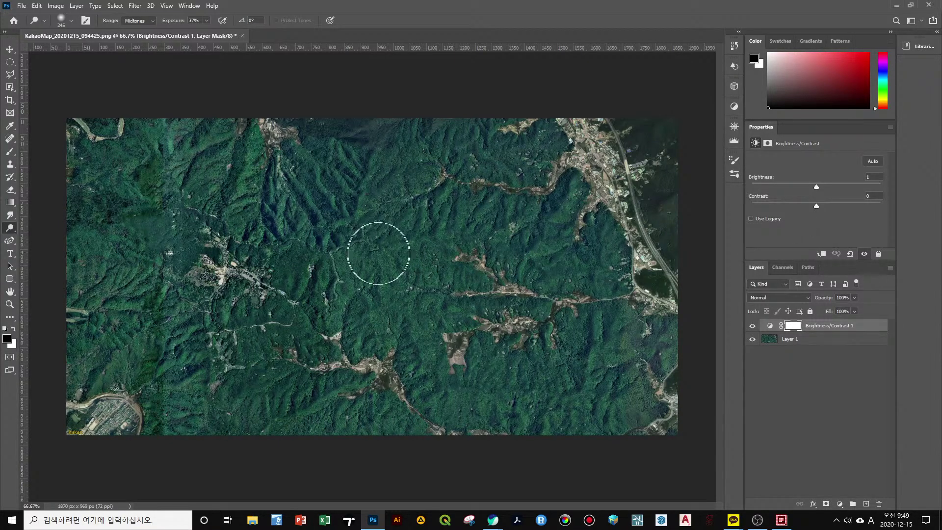
mouse_move(817, 187)
left_mouse_down()
mouse_move(807, 187)
mouse_move(817, 187)
left_mouse_up()
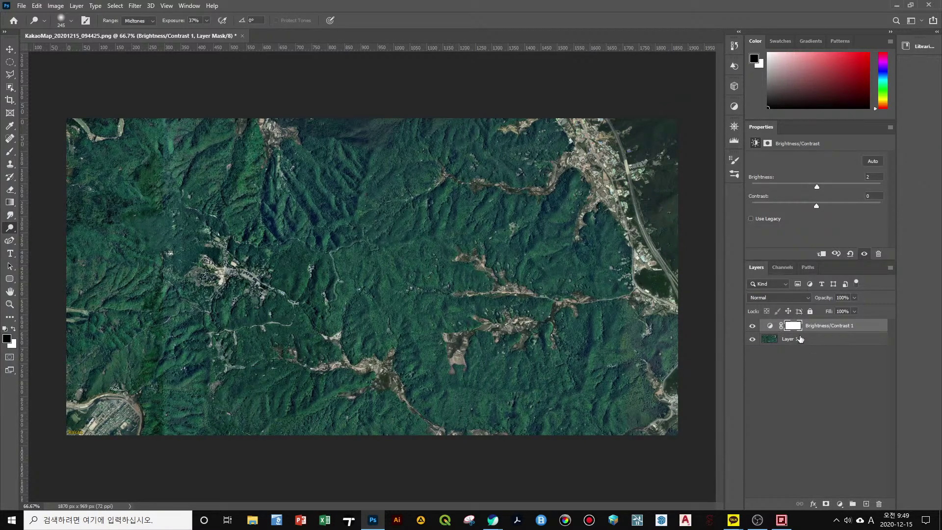
Hide the Brightness/Contrast adjustment layer and add a white layer mask to Layer 1
left_click(753, 327)
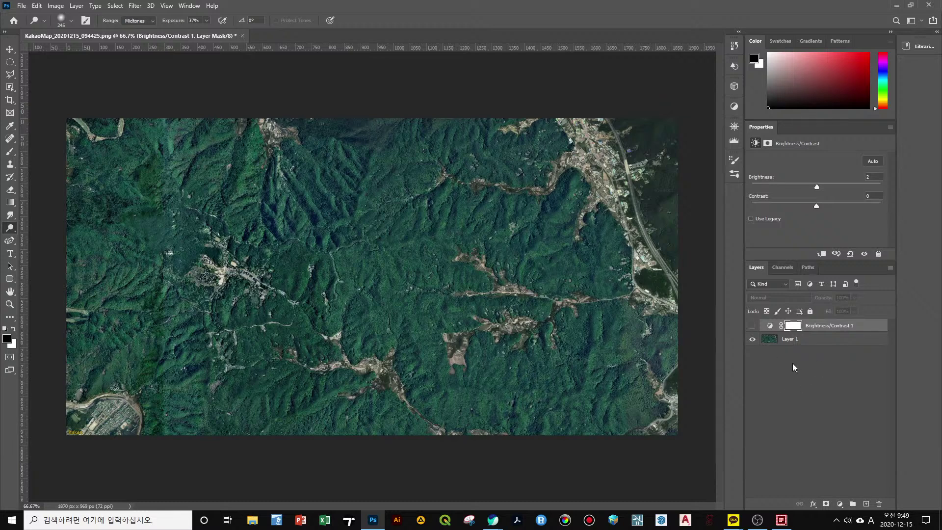
left_click(794, 344)
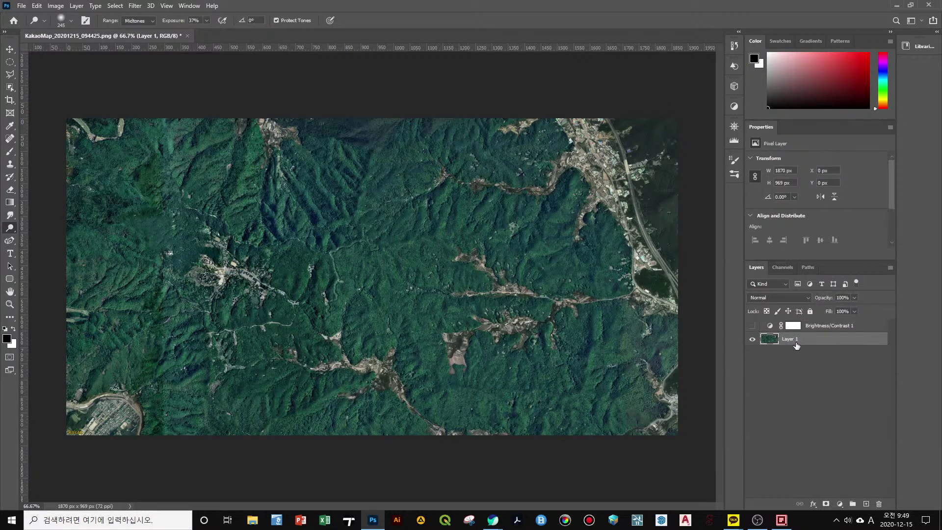
left_click(826, 504)
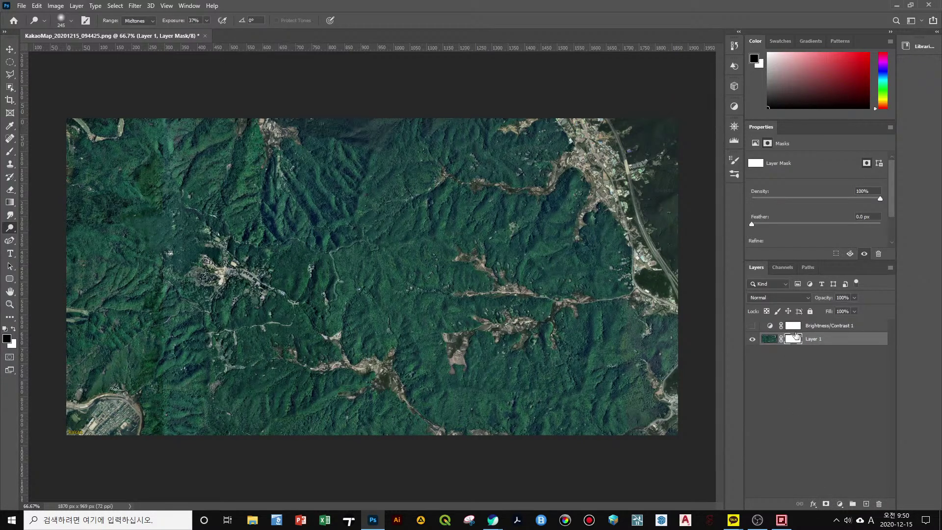
key("ctrl+z")
key("ctrl+shift+z")
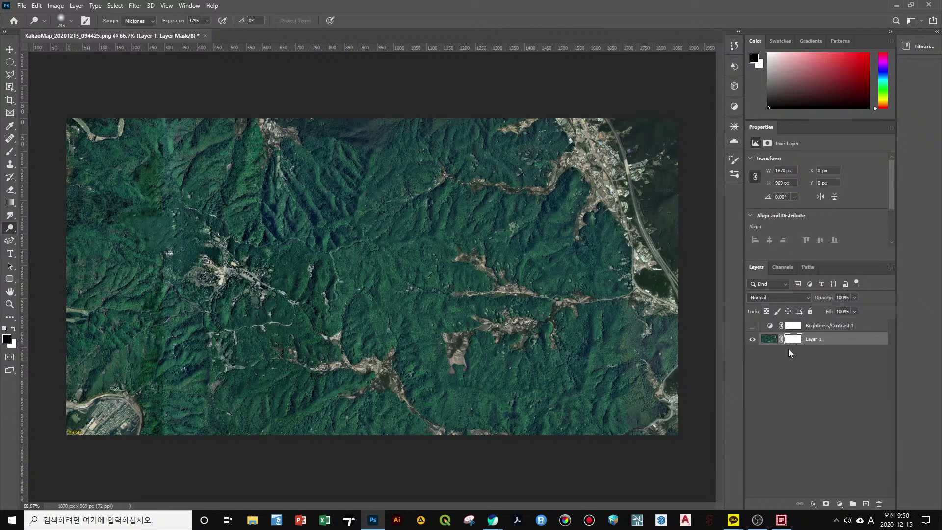
key("ctrl+z")
key("ctrl+shift+z")
Check the foreground color and make Layer 1's mask the active editing target
left_click(9, 339)
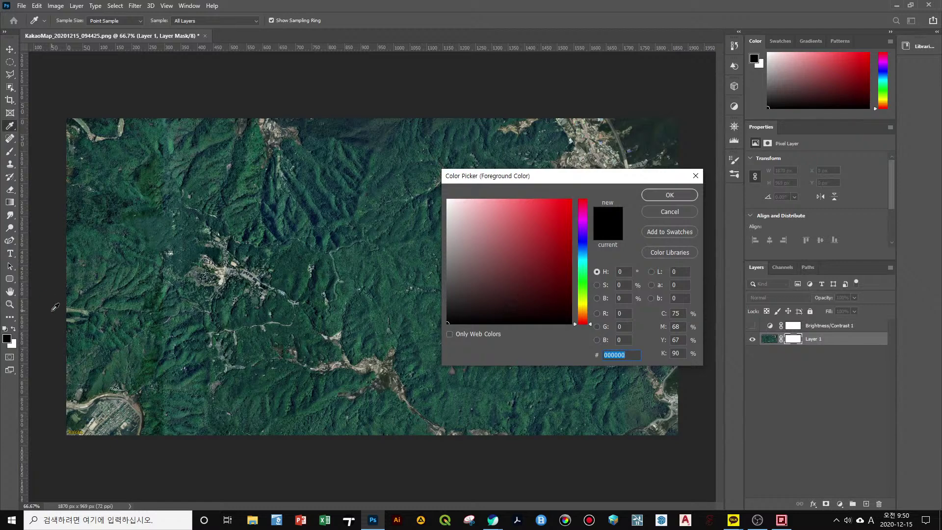
key("Escape")
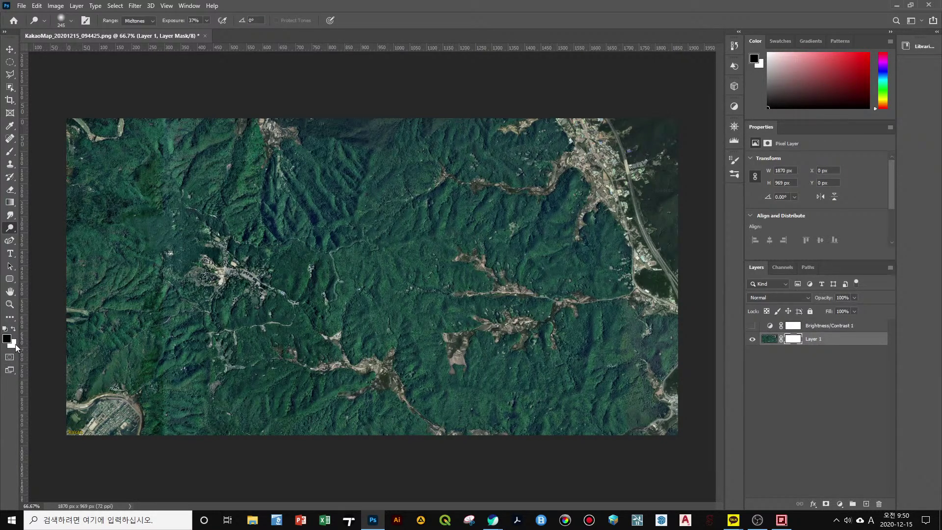
left_click(793, 338)
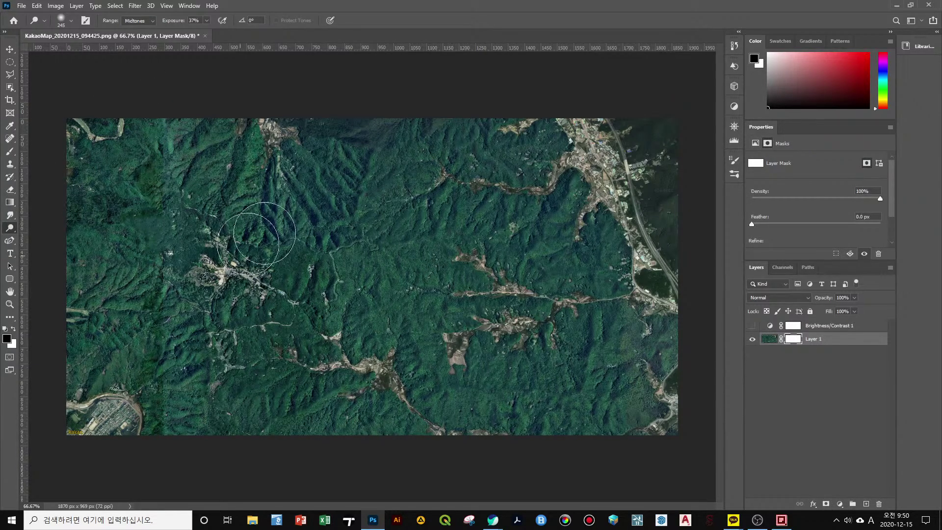
Fill a large elliptical selection in the middle of Layer 1's mask with black, deselect, and display the mask by itself
key("b")
left_click_drag(397, 244, 156, 254)
left_click_drag(221, 229, 226, 191)
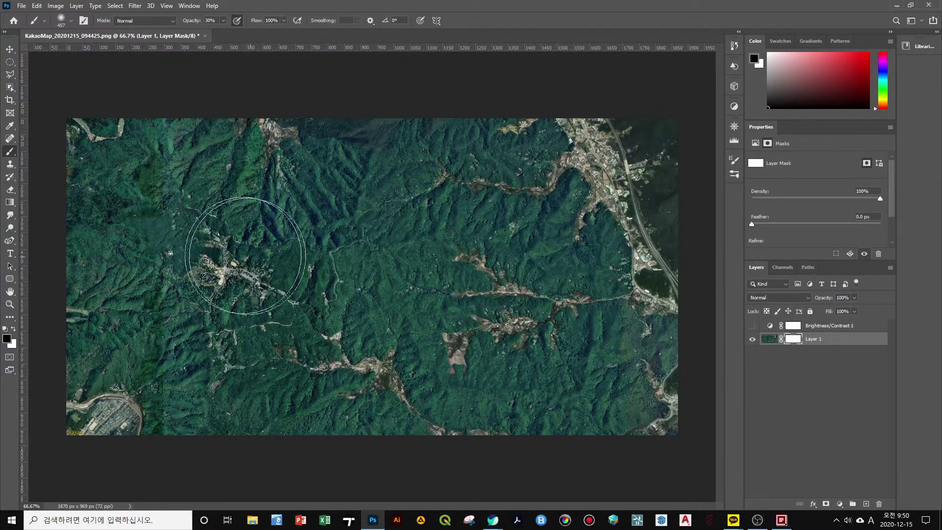
key("m")
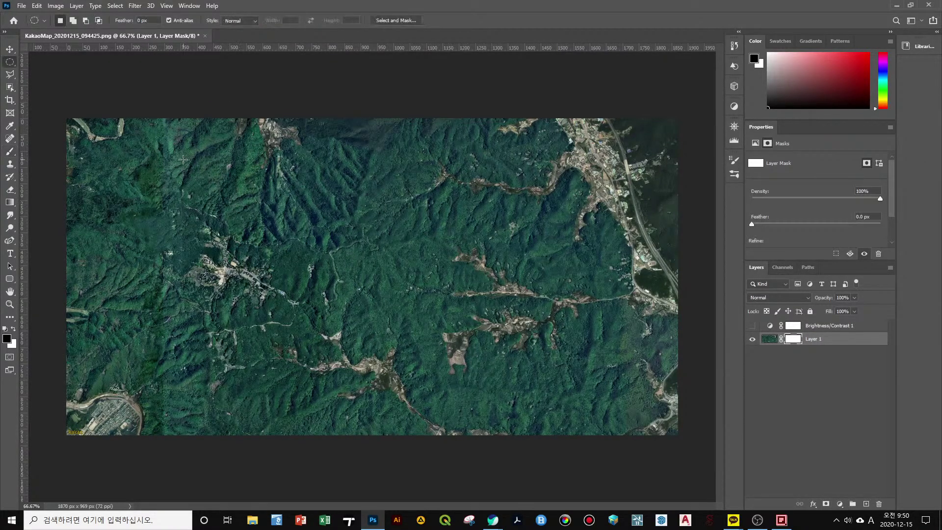
left_click_drag(183, 159, 520, 350)
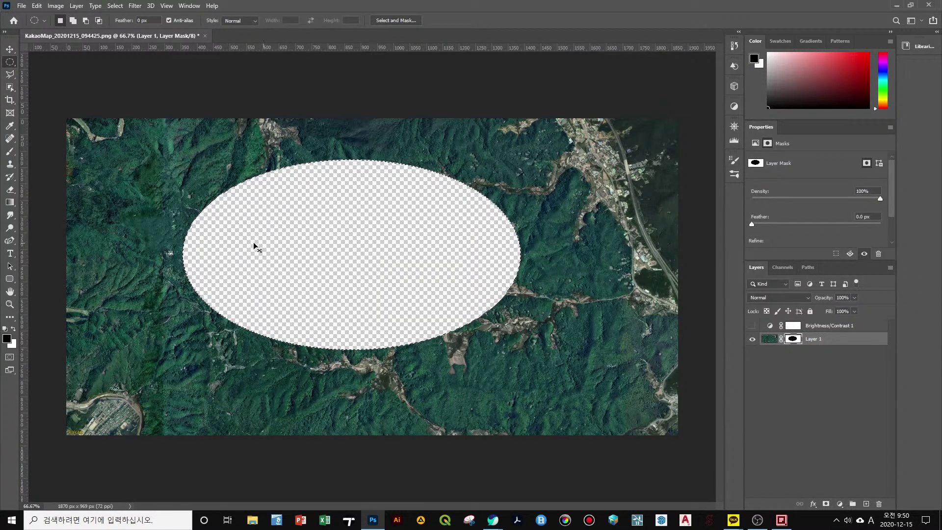
left_click(266, 243)
left_click(792, 342, "alt")
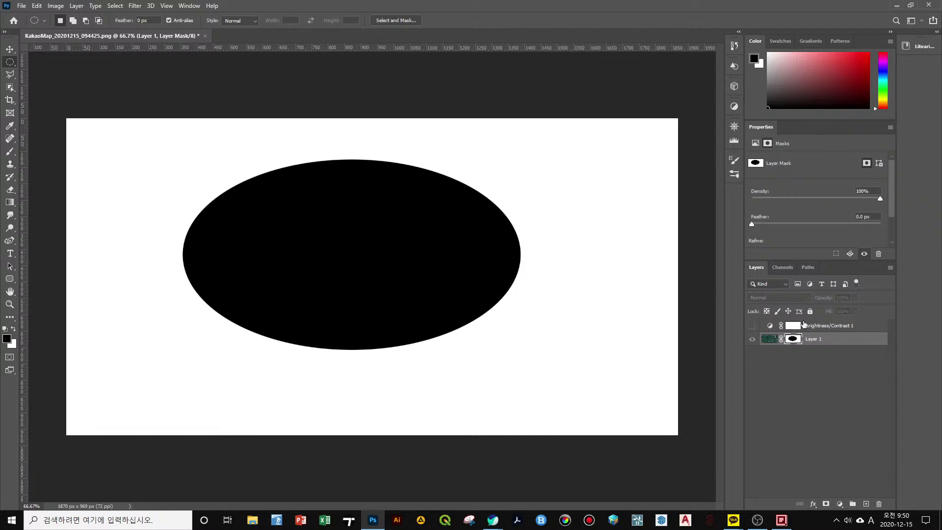
Return to the image view, clear the black ellipse from Layer 1's mask through a larger elliptical selection, and deselect
left_click(799, 343, "alt")
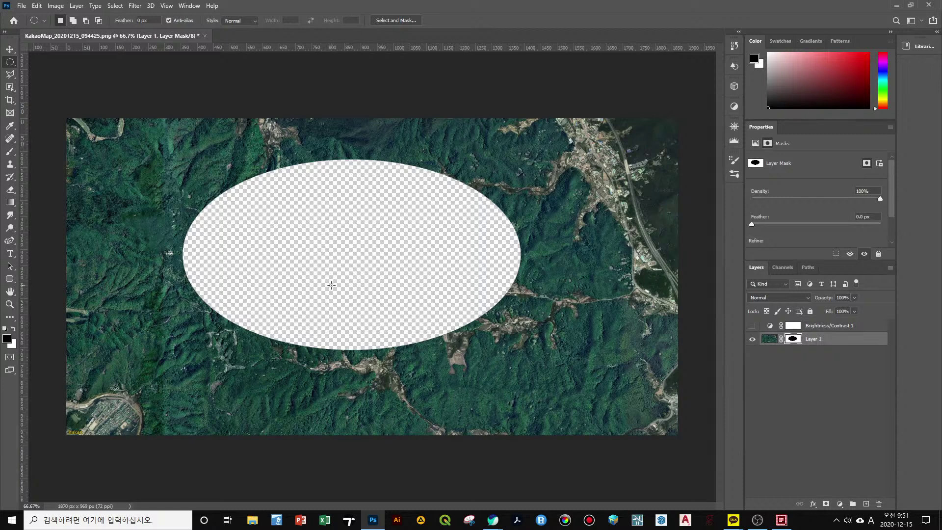
left_click_drag(159, 149, 539, 369)
key("Delete")
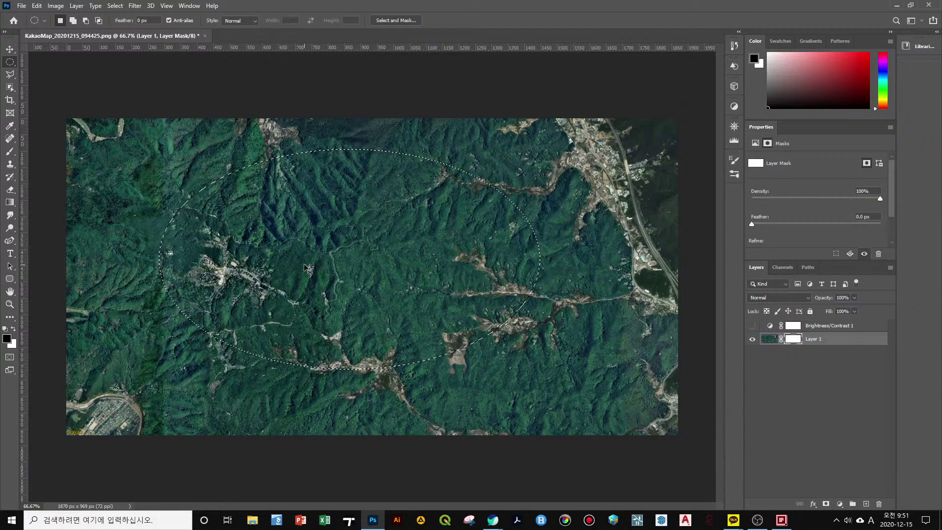
key("ctrl+d")
Set up the Brush with a 451 px diameter, 100% hardness and 100% opacity
key("b")
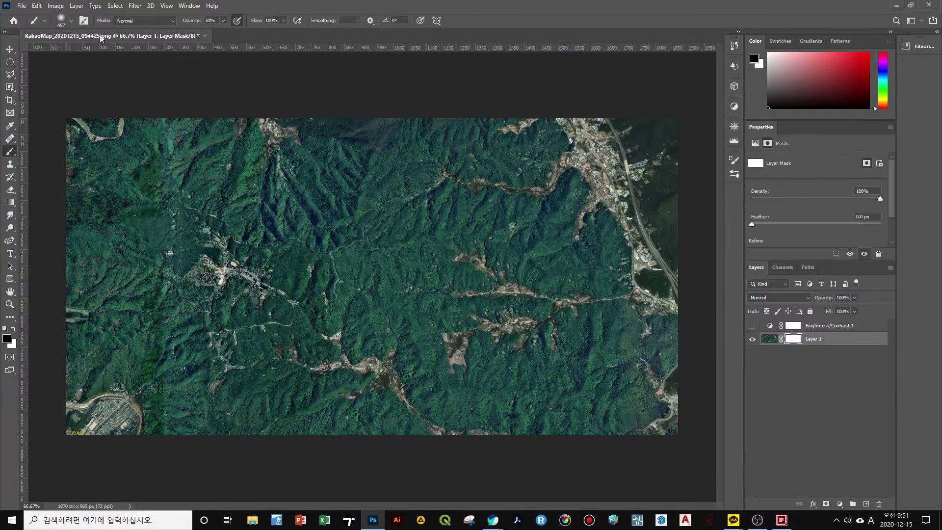
left_click(72, 20)
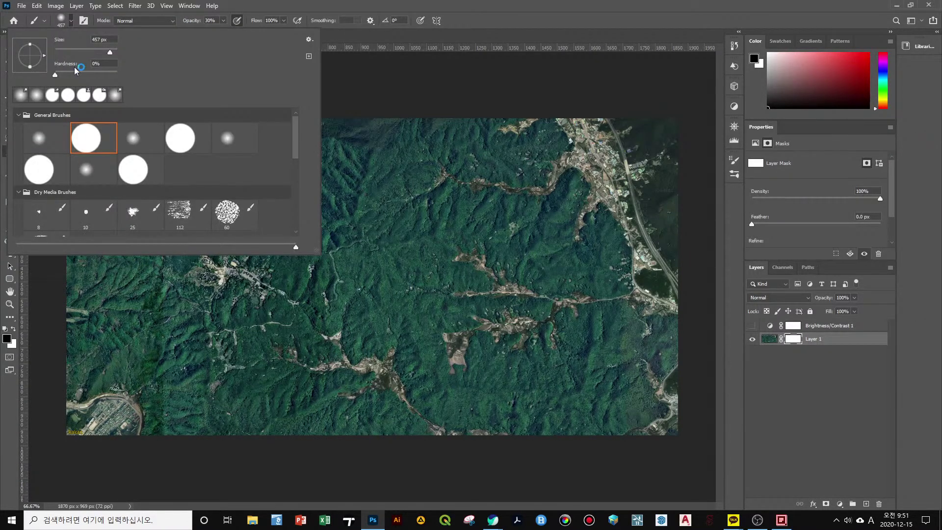
left_click_drag(68, 74, 60, 74)
left_click_drag(118, 75, 36, 67)
right_click(369, 207)
left_click(354, 213)
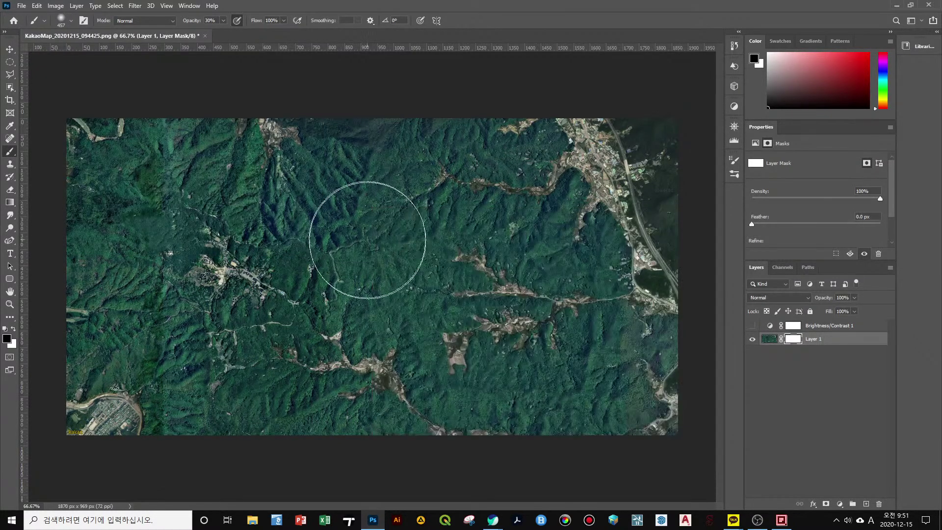
left_click_drag(356, 263, 357, 141)
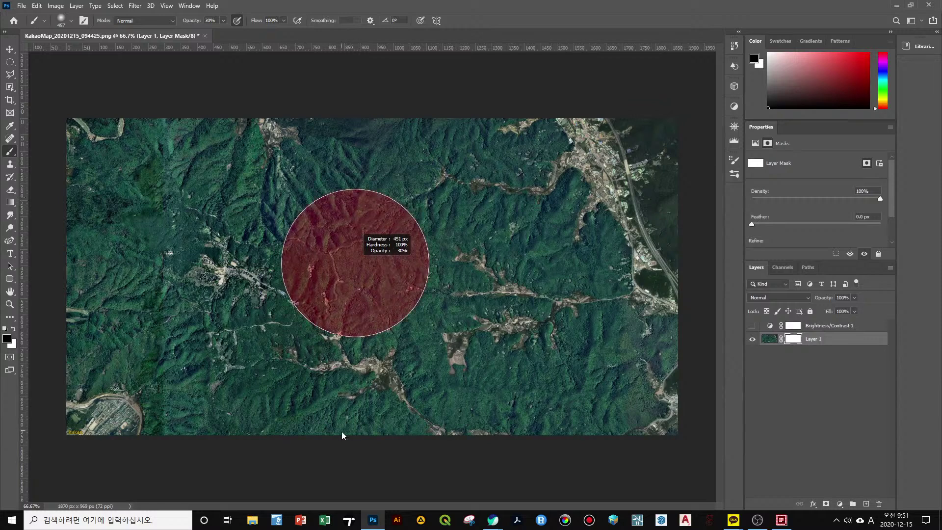
left_click_drag(341, 435, 342, 435)
key("0")
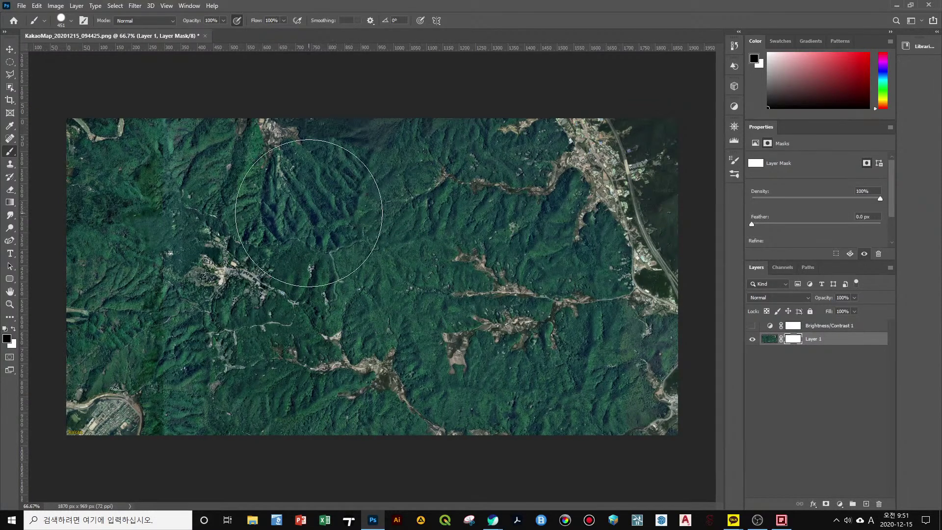
Paint a hard-edged black dab on the left of Layer 1's mask and a 0% hardness dab on the right
mouse_move(309, 213)
left_mouse_down()
mouse_move(315, 308)
mouse_move(294, 314)
left_mouse_up()
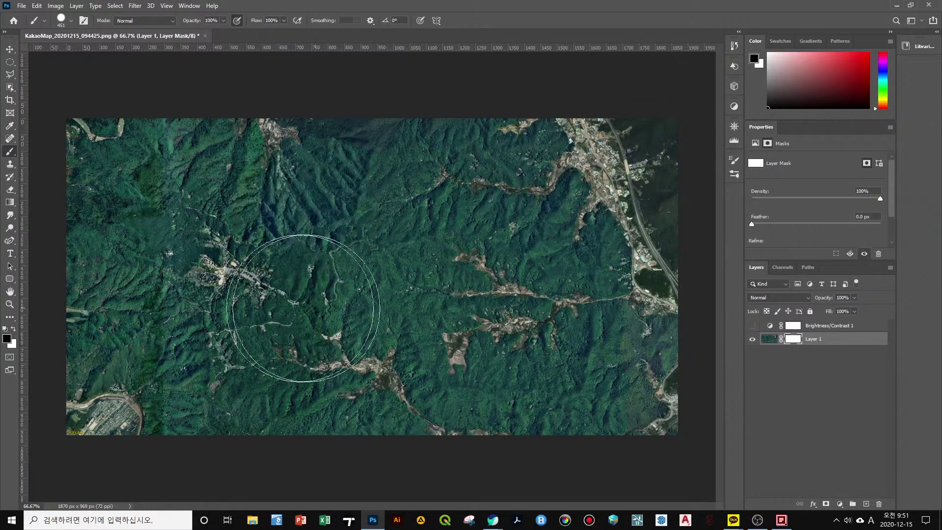
left_click(202, 250)
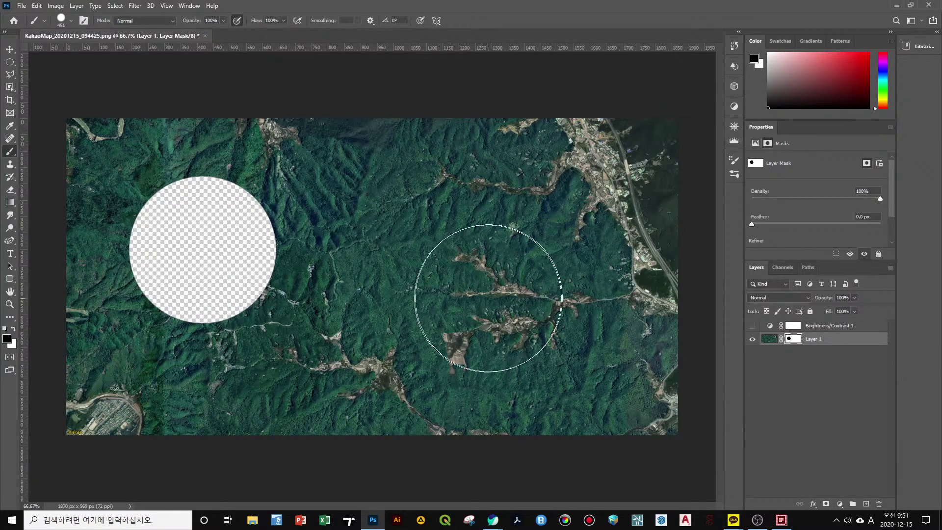
left_click_drag(480, 270, 477, 35)
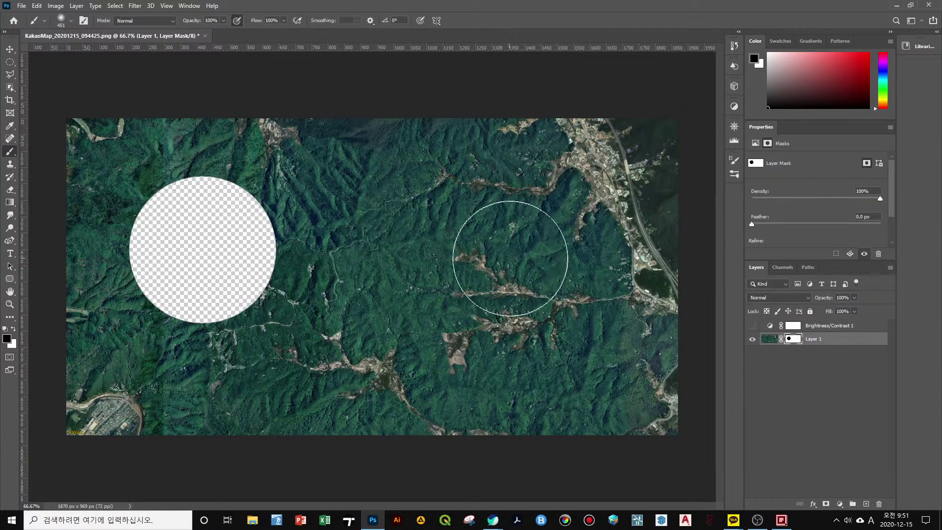
left_click(504, 257)
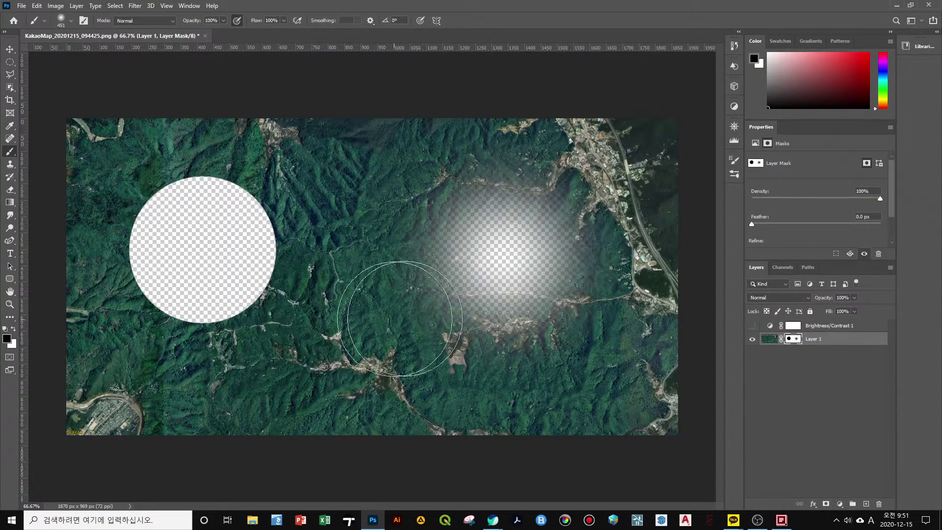
Outline a five-sided area in the lower middle of the photo with the Polygonal Lasso
key("p")
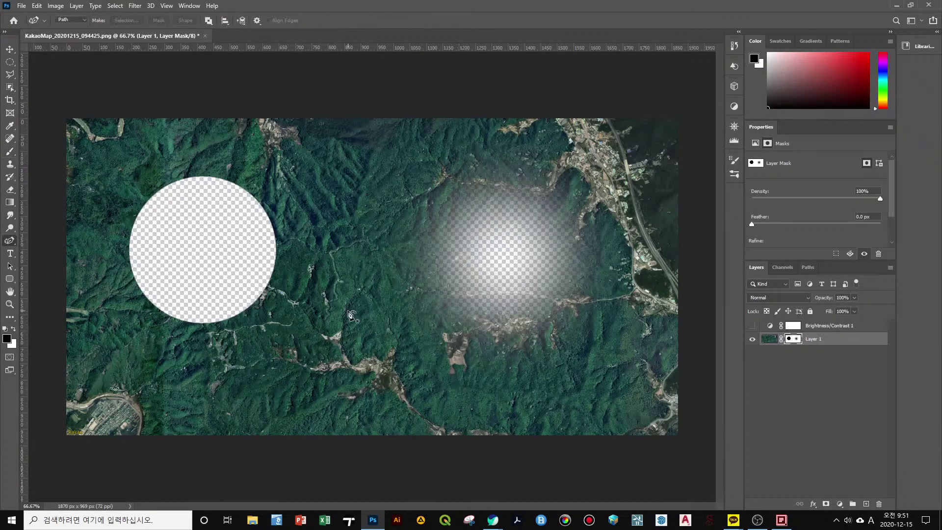
left_click(11, 75)
left_click(308, 324)
left_click(255, 362)
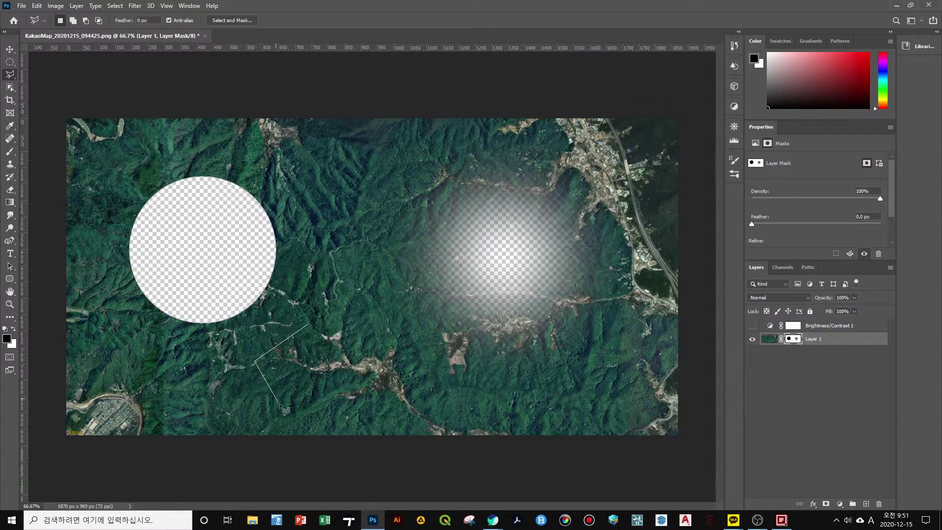
left_click(280, 404)
left_click(378, 403)
left_click(399, 337)
left_click(337, 306)
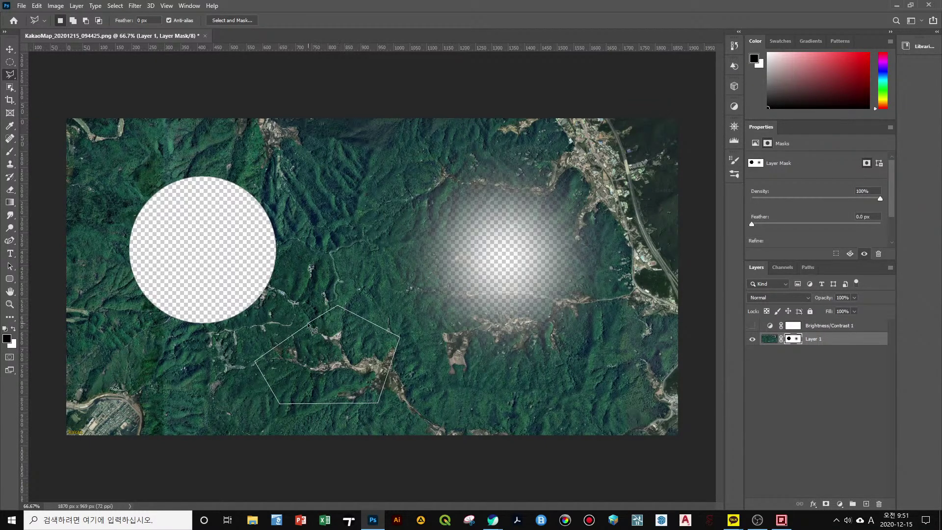
left_click(312, 328)
Feather the polygonal selection by 100 pixels and fill it with black on Layer 1's mask
key("shift+F6")
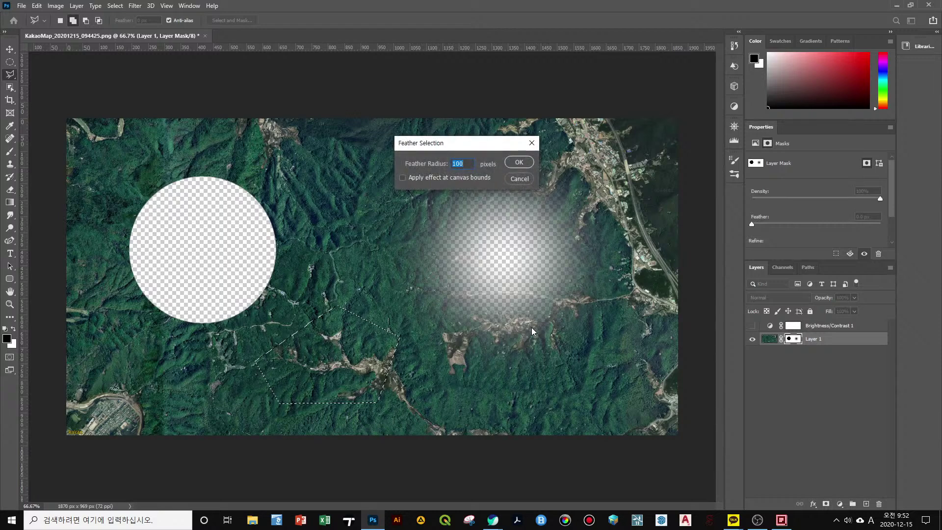
key("Return")
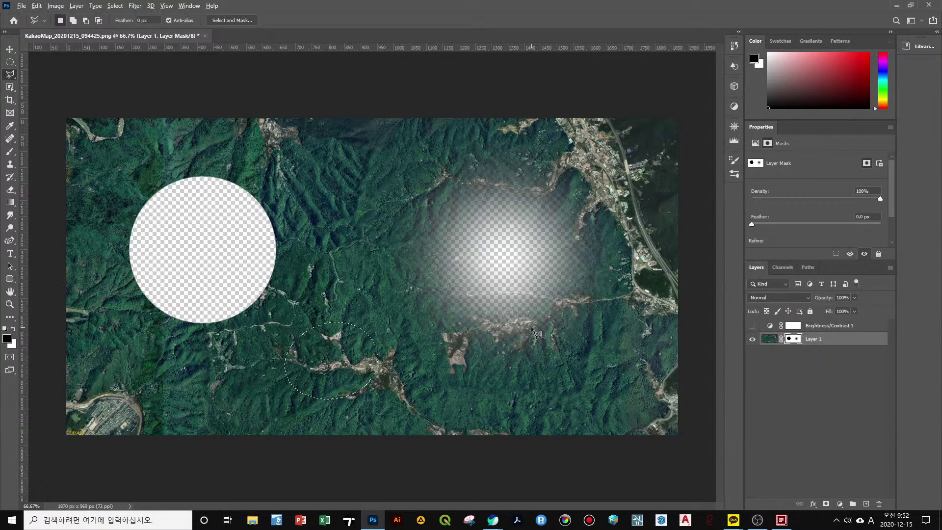
key("alt+BackSpace")
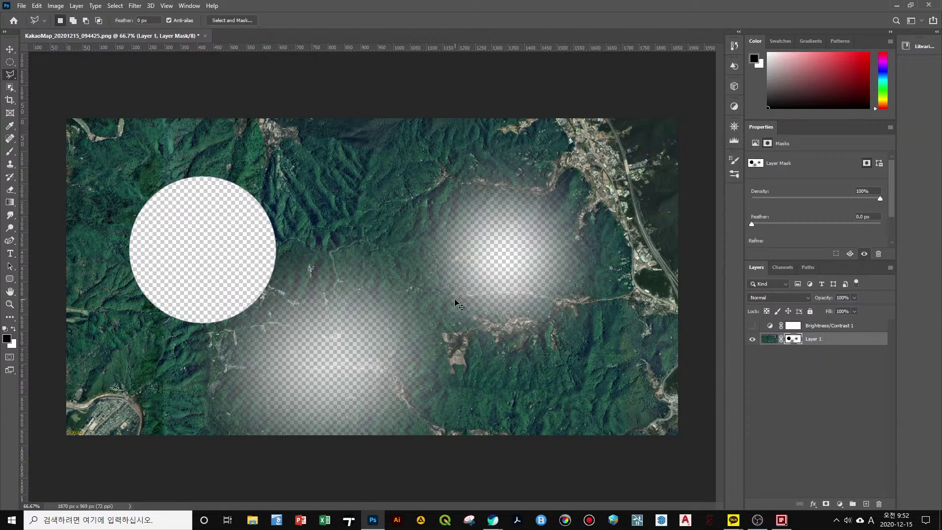
Undo the feathered fill, drop the selection, and undo both brush dabs on Layer 1's mask
key("ctrl+z")
key("ctrl+d")
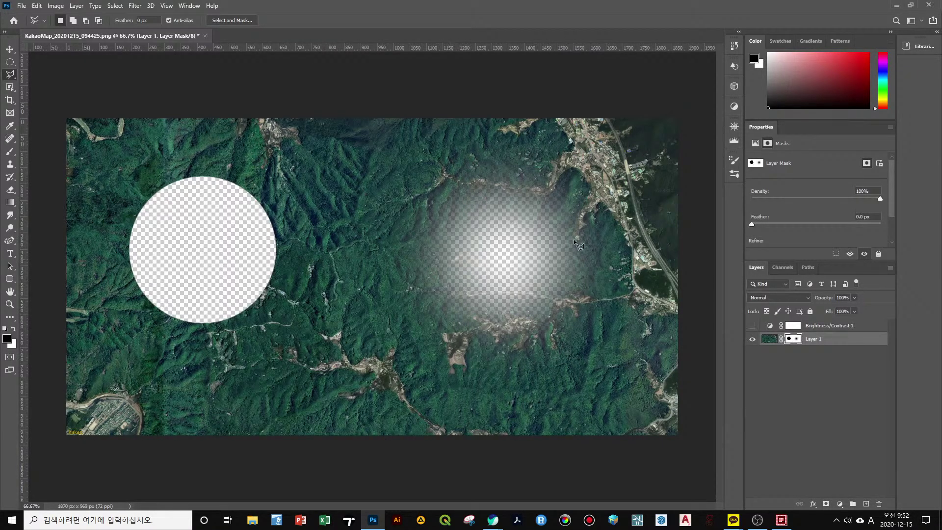
key("ctrl+z")
key("ctrl+z")
key("ctrl+z")
key("ctrl+z")
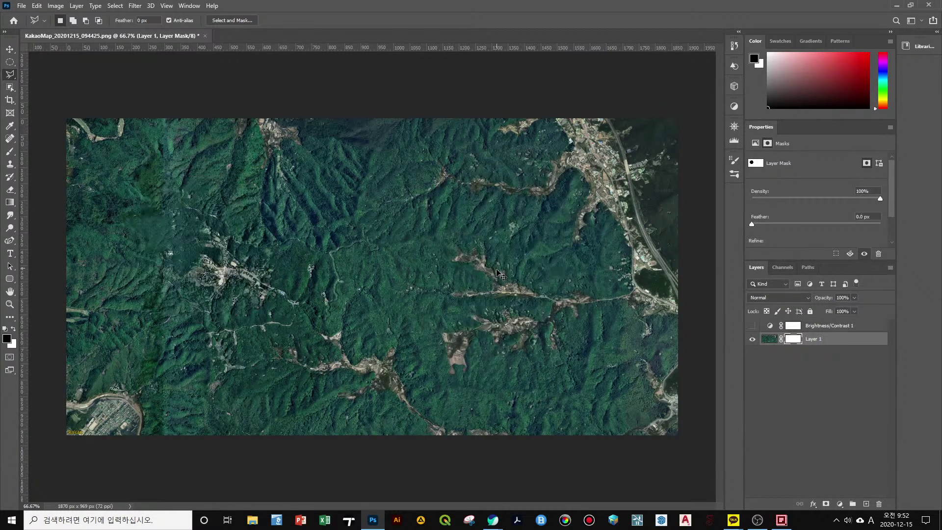
Try a soft black dab at 100% opacity and a broad stroke at 10% opacity on Layer 1's mask, undoing each
key("b")
right_click(344, 297, "alt")
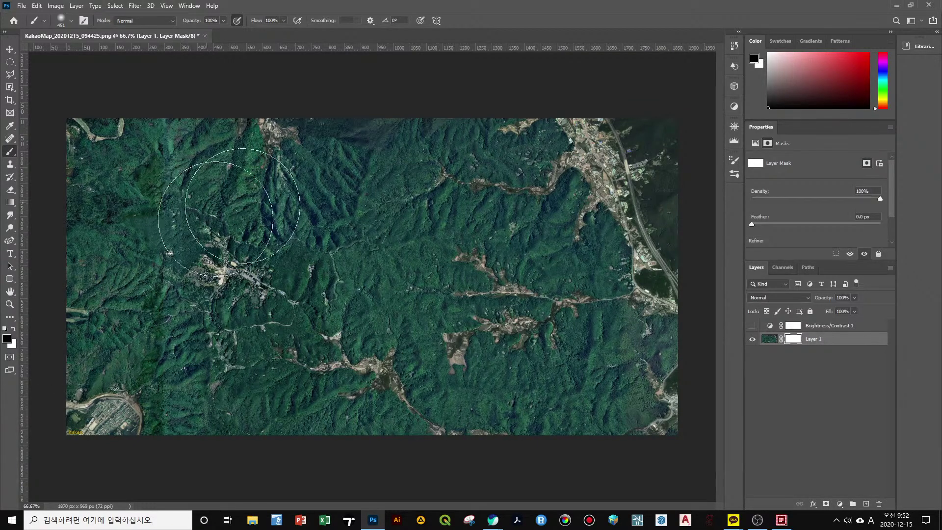
left_click(239, 264)
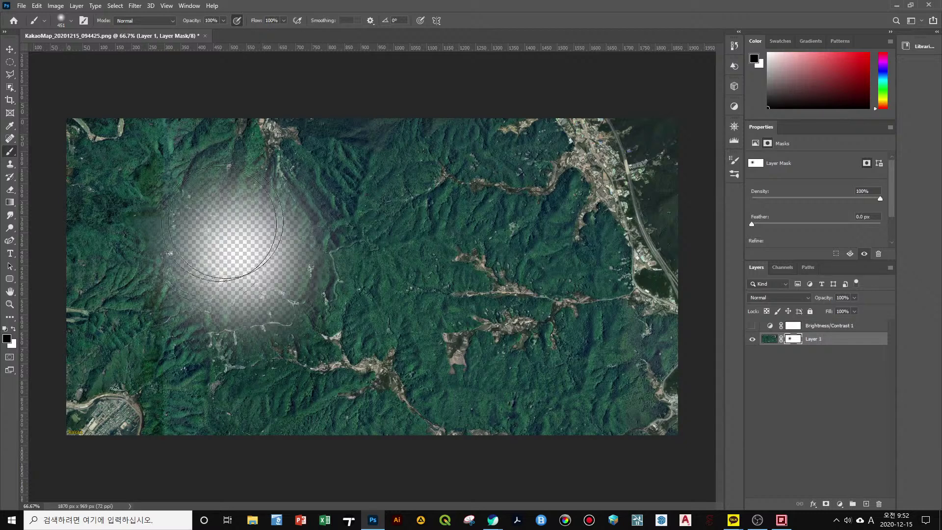
key("ctrl+z")
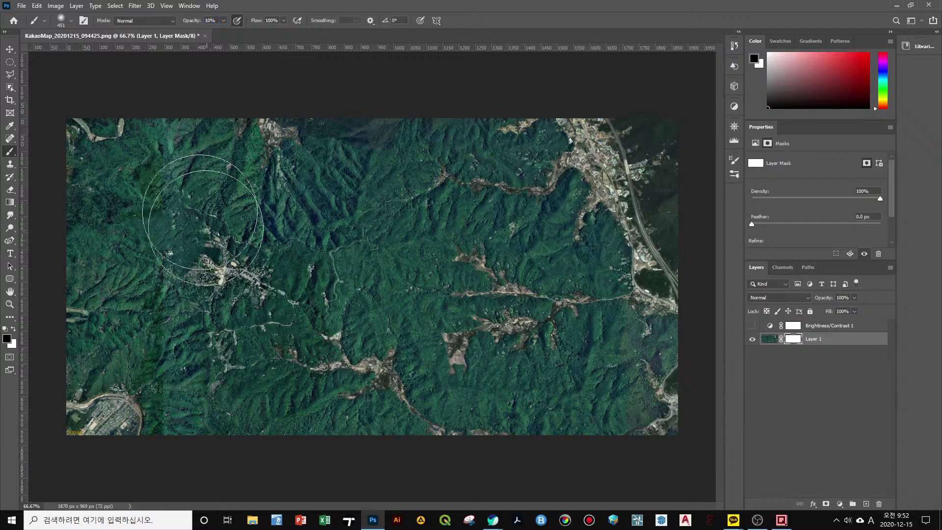
mouse_move(251, 240)
left_mouse_down()
mouse_move(231, 240)
mouse_move(274, 336)
mouse_move(564, 231)
mouse_move(245, 253)
mouse_move(211, 273)
mouse_move(451, 304)
mouse_move(387, 322)
left_mouse_up()
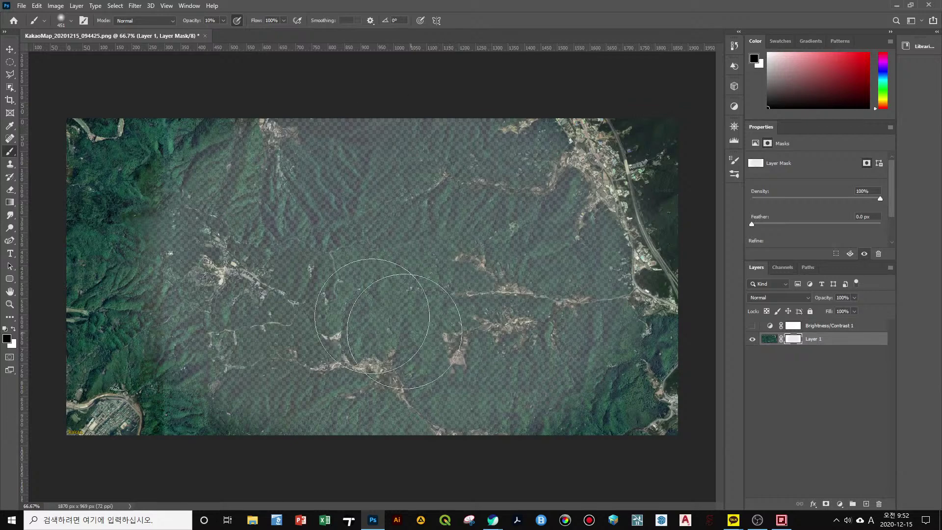
key("ctrl+z")
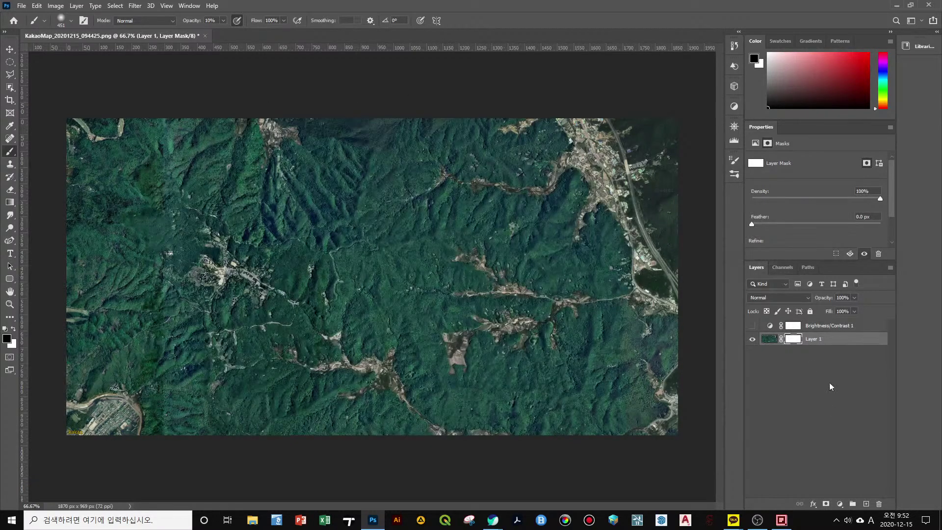
Show the Brightness/Contrast adjustment layer and set its brightness to 75
left_click(796, 346)
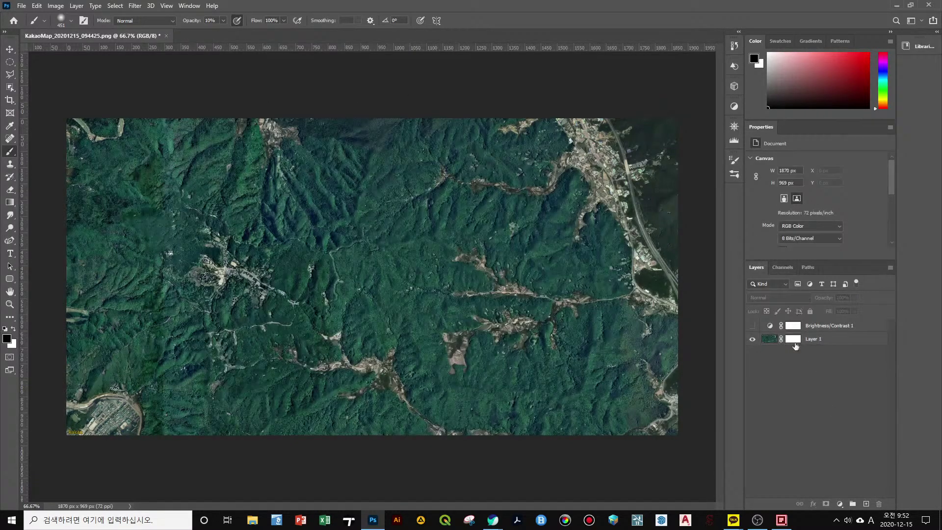
left_click(752, 326)
left_click(770, 324)
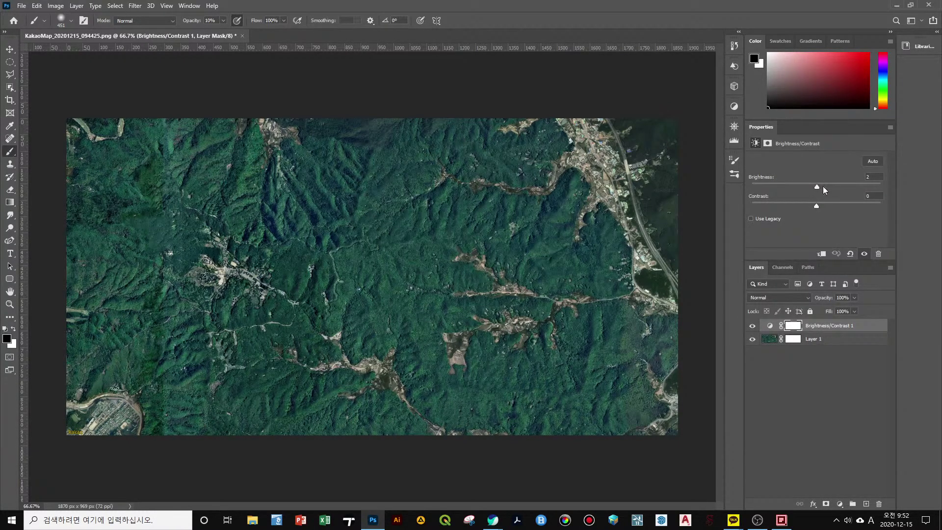
left_click_drag(822, 188, 846, 187)
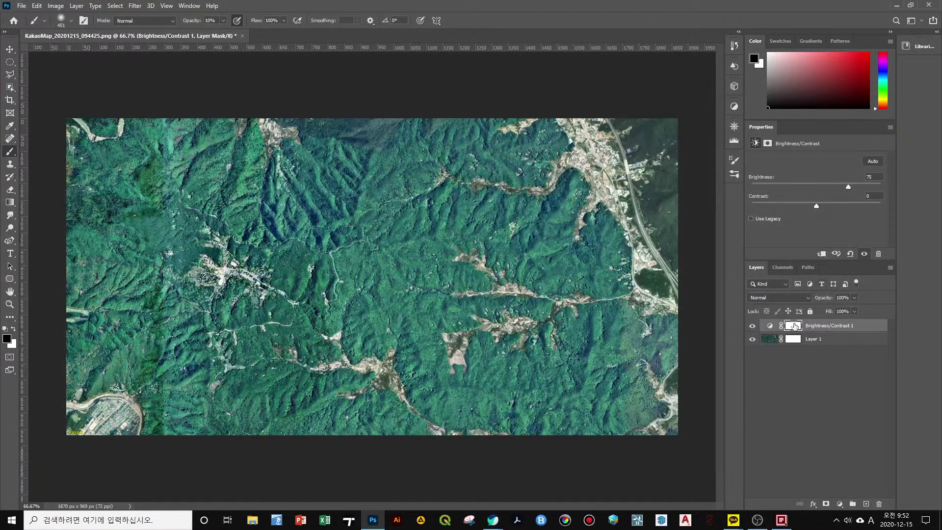
Invert the Brightness/Contrast layer's mask to black and make white the foreground color
left_click(794, 325)
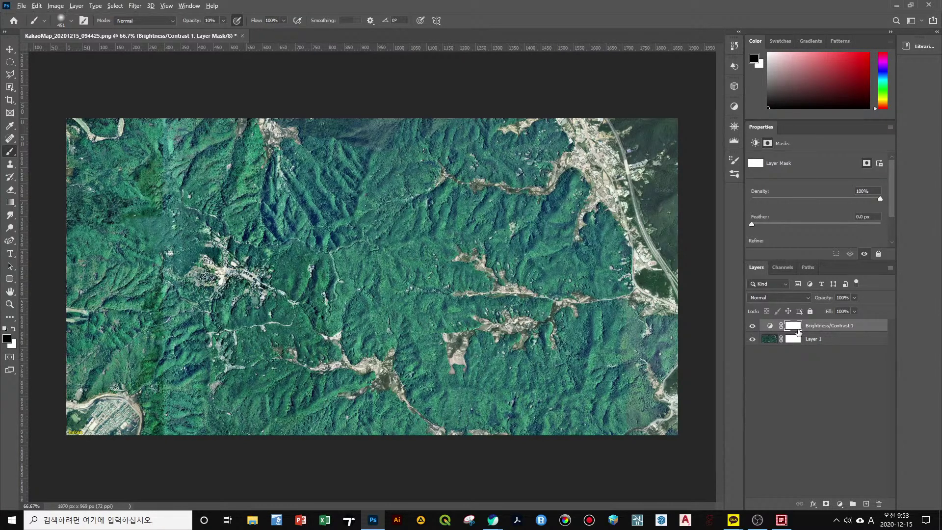
key("ctrl+i")
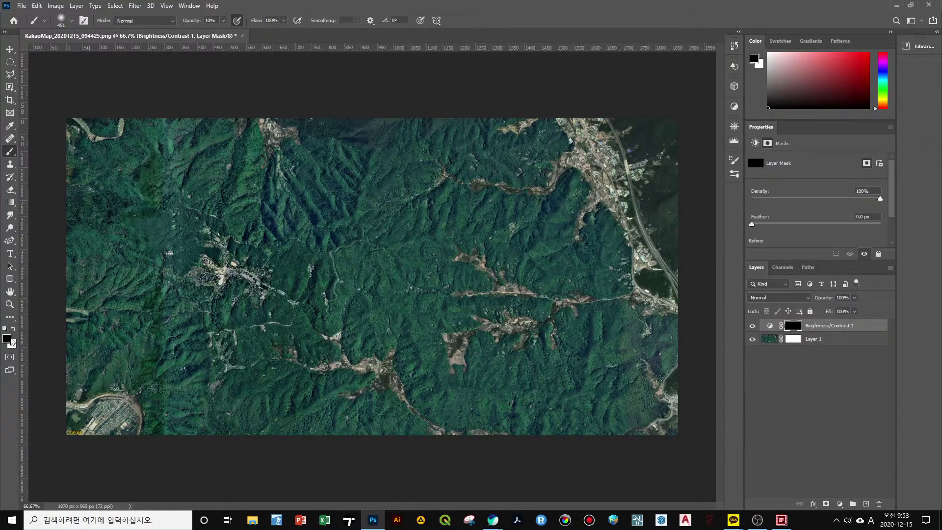
left_click(13, 328)
Paint the central area of the Brightness/Contrast mask white with a 451 px brush at 0% hardness and 10% opacity
left_click(68, 24)
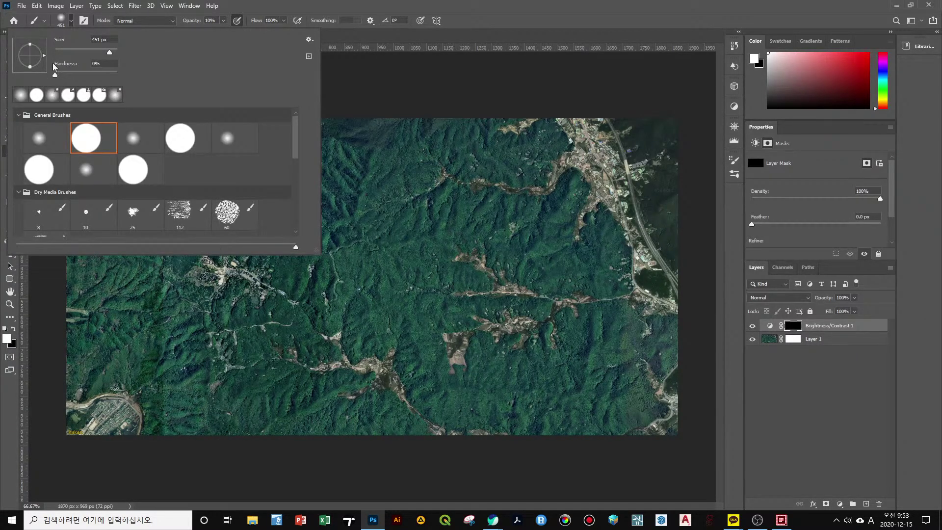
left_click(210, 21)
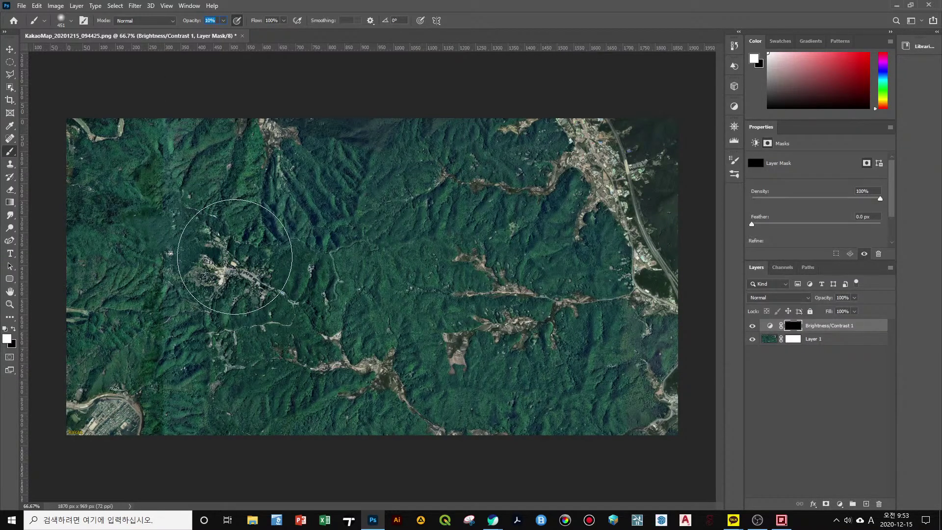
mouse_move(234, 256)
left_mouse_down()
mouse_move(262, 306)
mouse_move(287, 302)
mouse_move(277, 318)
mouse_move(227, 273)
left_mouse_up()
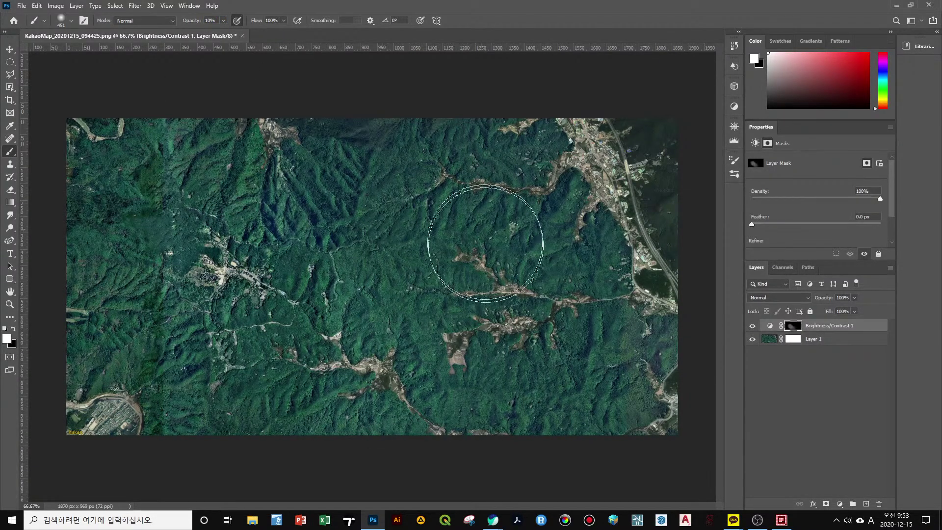
mouse_move(486, 243)
left_mouse_down()
mouse_move(425, 377)
mouse_move(490, 210)
mouse_move(410, 381)
mouse_move(509, 206)
mouse_move(463, 344)
mouse_move(485, 159)
mouse_move(496, 204)
mouse_move(429, 145)
mouse_move(501, 262)
mouse_move(460, 135)
mouse_move(480, 222)
mouse_move(406, 140)
mouse_move(213, 190)
mouse_move(326, 148)
mouse_move(318, 179)
mouse_move(226, 220)
mouse_move(236, 171)
mouse_move(255, 366)
mouse_move(242, 255)
mouse_move(323, 392)
mouse_move(272, 306)
mouse_move(347, 355)
mouse_move(340, 380)
mouse_move(474, 264)
mouse_move(426, 391)
mouse_move(461, 242)
mouse_move(461, 338)
mouse_move(484, 269)
mouse_move(429, 161)
mouse_move(445, 185)
mouse_move(310, 179)
mouse_move(402, 161)
mouse_move(308, 185)
mouse_move(312, 162)
mouse_move(241, 221)
mouse_move(244, 339)
mouse_move(228, 250)
mouse_move(261, 394)
mouse_move(333, 417)
mouse_move(466, 320)
mouse_move(438, 341)
mouse_move(450, 319)
mouse_move(451, 186)
mouse_move(465, 236)
mouse_move(461, 204)
mouse_move(345, 152)
mouse_move(268, 185)
mouse_move(238, 259)
mouse_move(244, 336)
mouse_move(292, 369)
mouse_move(368, 359)
mouse_move(449, 171)
mouse_move(413, 398)
mouse_move(460, 232)
mouse_move(390, 380)
mouse_move(452, 305)
mouse_move(369, 367)
mouse_move(388, 365)
mouse_move(310, 188)
mouse_move(235, 185)
mouse_move(292, 137)
mouse_move(233, 282)
mouse_move(269, 433)
mouse_move(399, 406)
mouse_move(450, 304)
mouse_move(425, 346)
mouse_move(272, 405)
mouse_move(421, 241)
mouse_move(337, 157)
mouse_move(232, 211)
mouse_move(228, 314)
mouse_move(472, 241)
mouse_move(476, 299)
mouse_move(228, 193)
mouse_move(236, 244)
mouse_move(188, 252)
left_mouse_up()
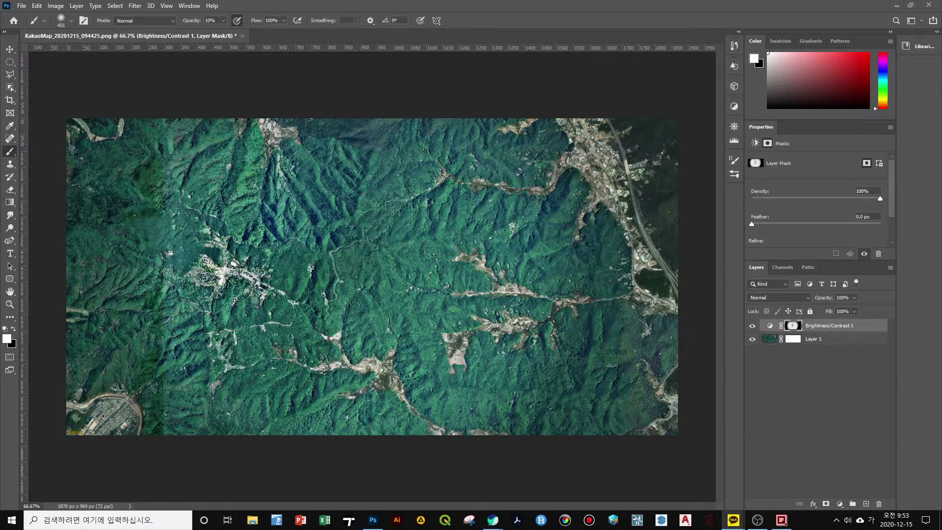
View the example site plan image in the separate image viewer and close it
left_click_drag(0, 167, 478, 82)
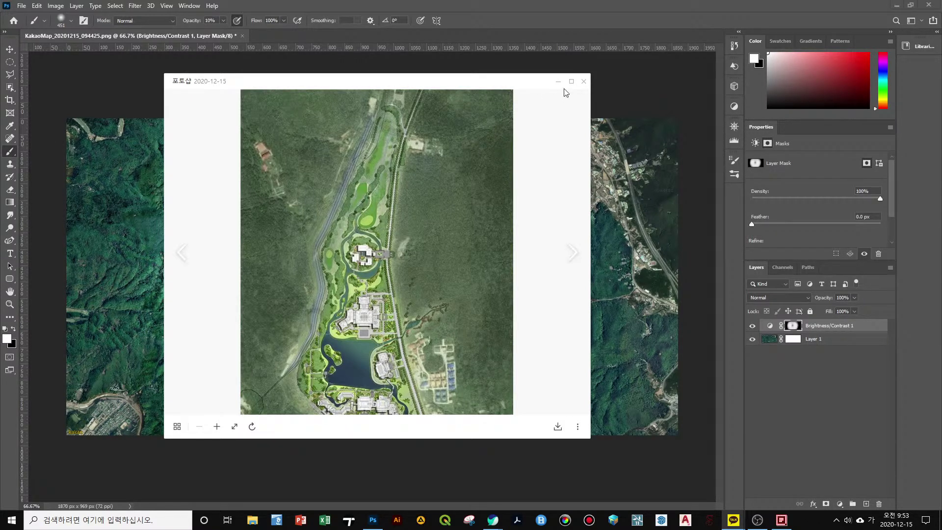
left_click(582, 81)
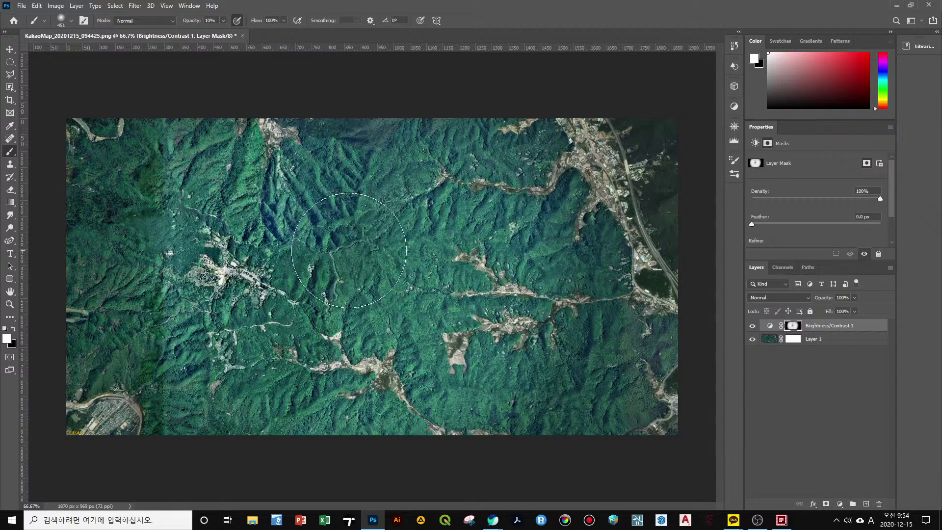
Add a Hue/Saturation adjustment layer and place it between Layer 1 and the Brightness/Contrast layer
key("v")
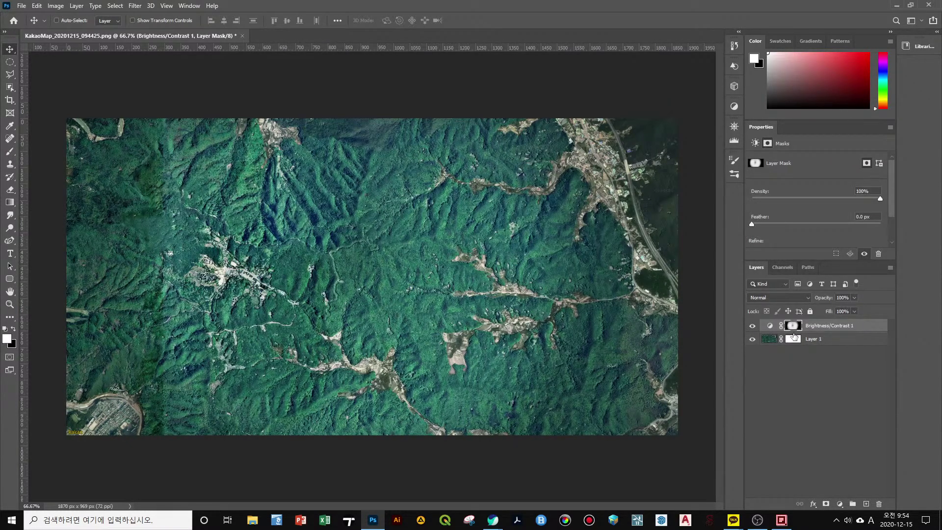
left_click(772, 348)
left_click(839, 504)
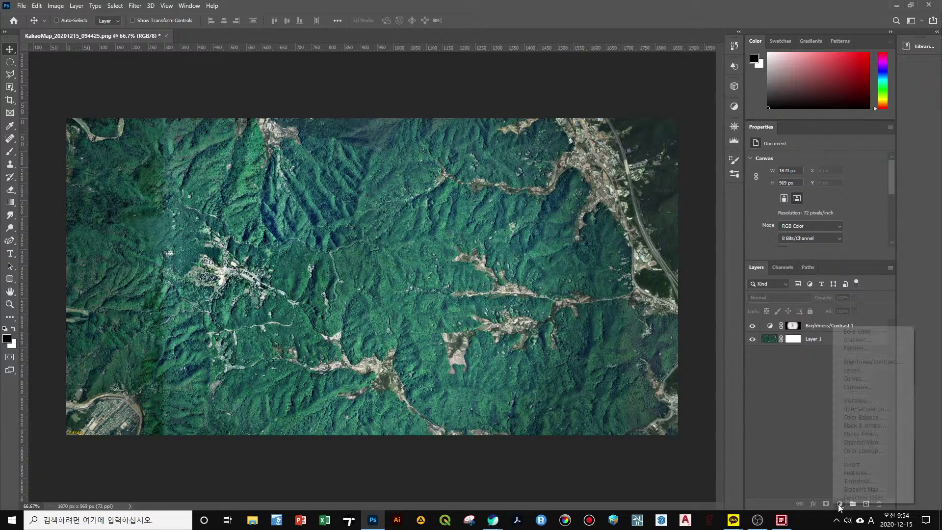
left_click(883, 410)
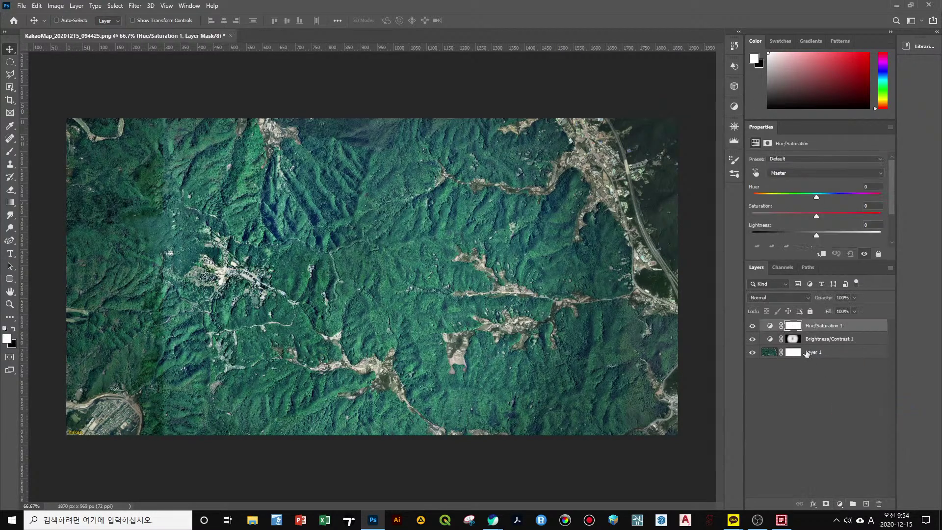
left_click_drag(773, 325, 768, 344)
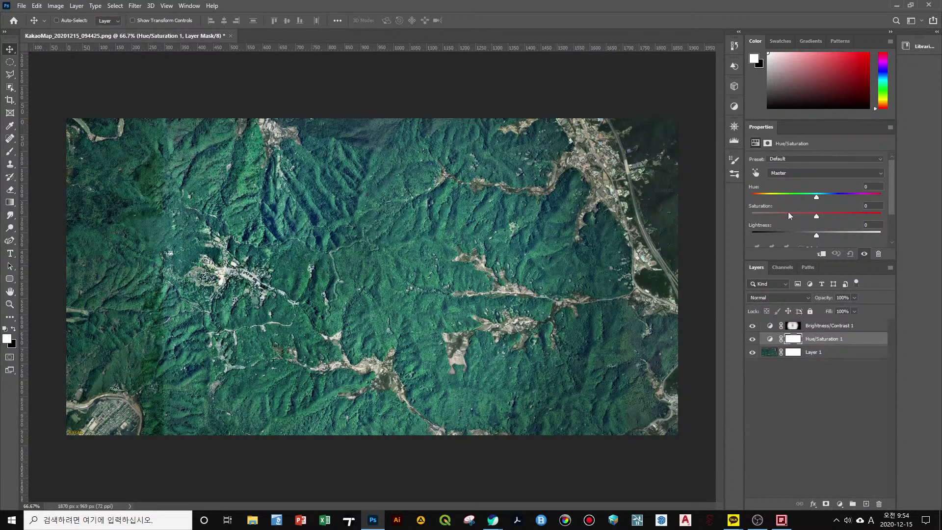
Lower the Hue/Saturation layer's hue to -13 and saturation to -46, and fine-tune further for more muted greens
left_click_drag(816, 196, 807, 198)
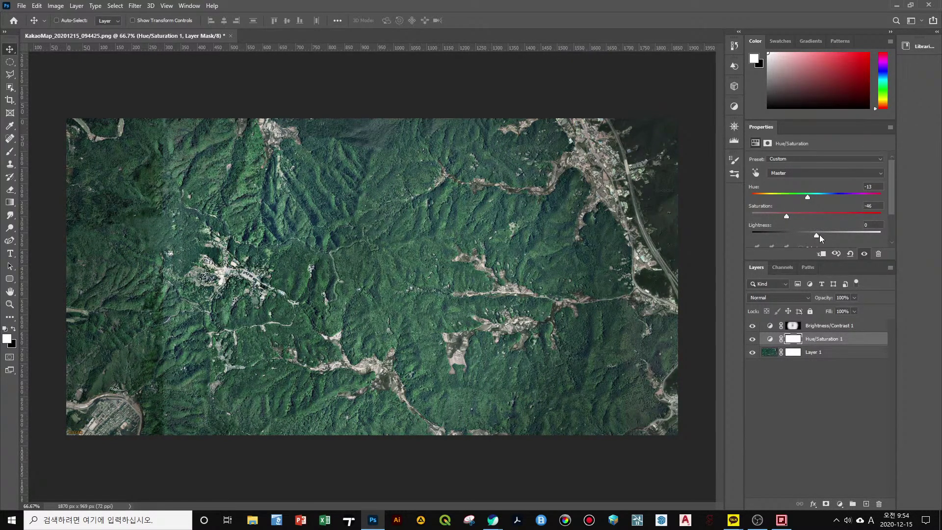
left_click_drag(819, 235, 816, 234)
left_click_drag(808, 198, 795, 200)
Toggle the Brightness/Contrast layer's visibility several times to compare the photo with and without it, leaving it shown
left_click(794, 326)
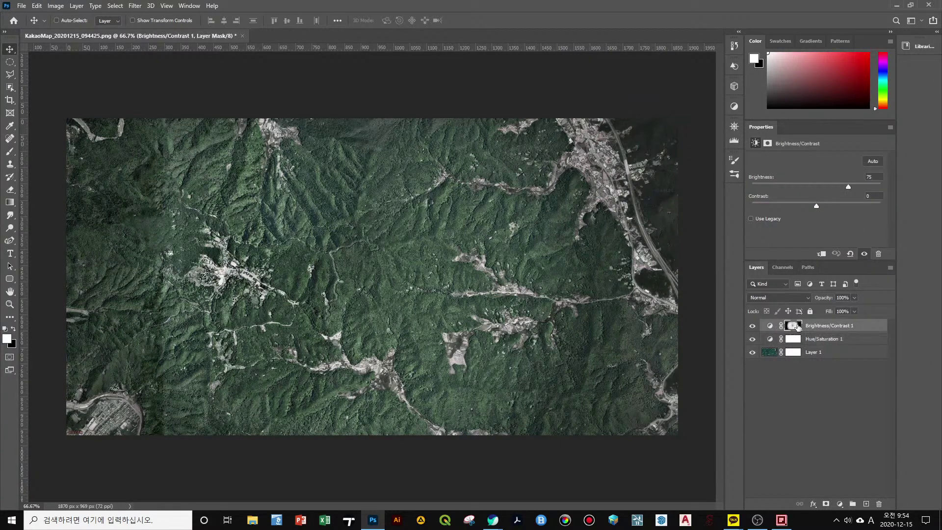
left_click(752, 325)
left_click(752, 326)
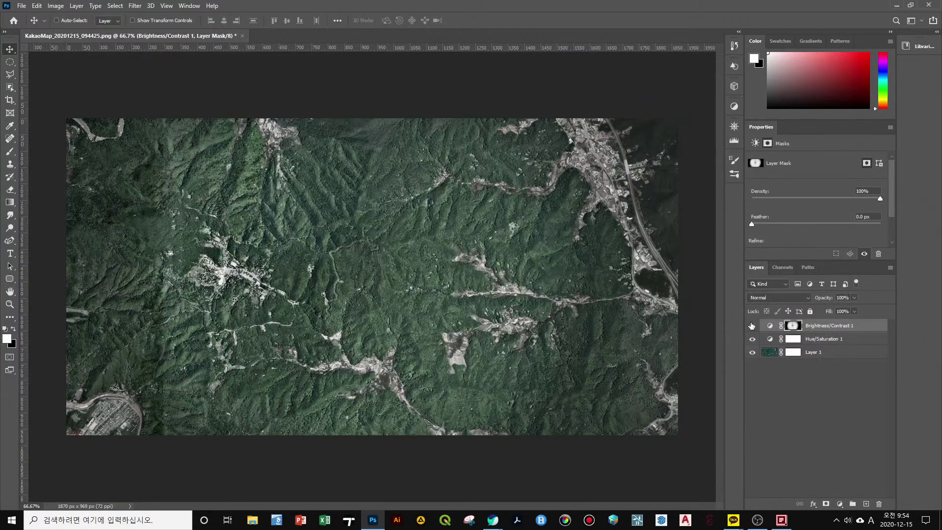
left_click(752, 325)
left_click(752, 326)
left_click(752, 326)
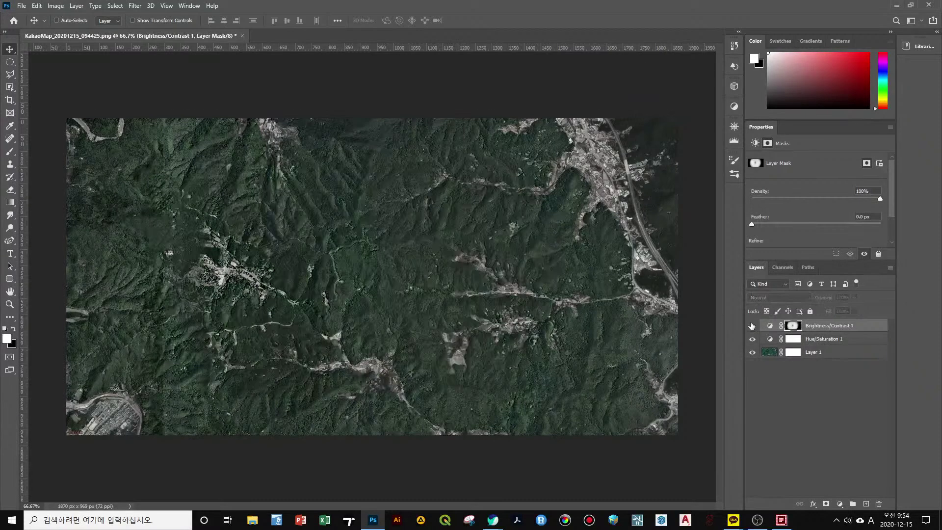
left_click(752, 325)
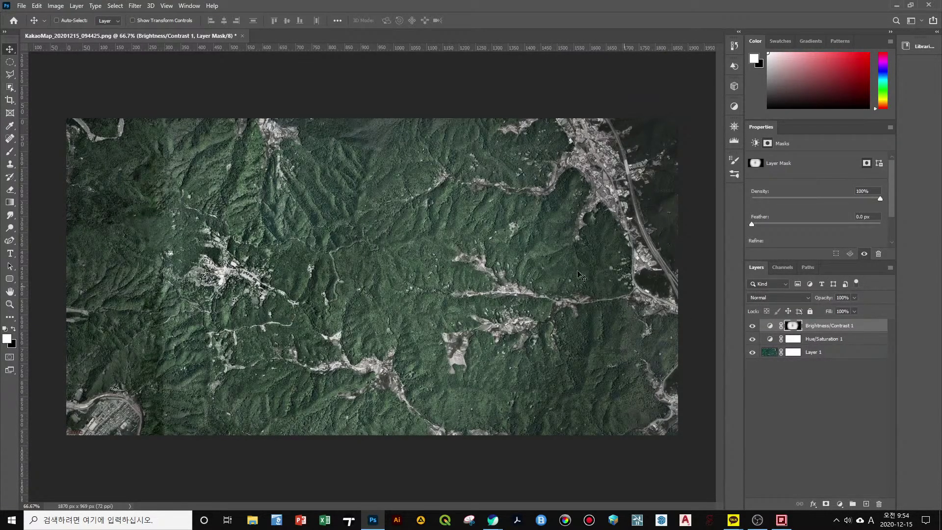
Set the Brightness/Contrast layer's brightness to 70
key("b")
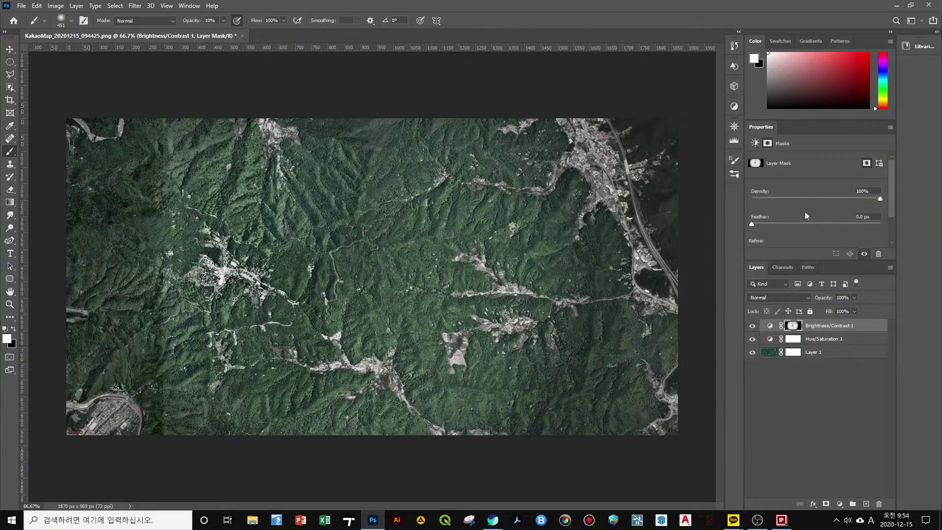
scroll(794, 195, "down", 1)
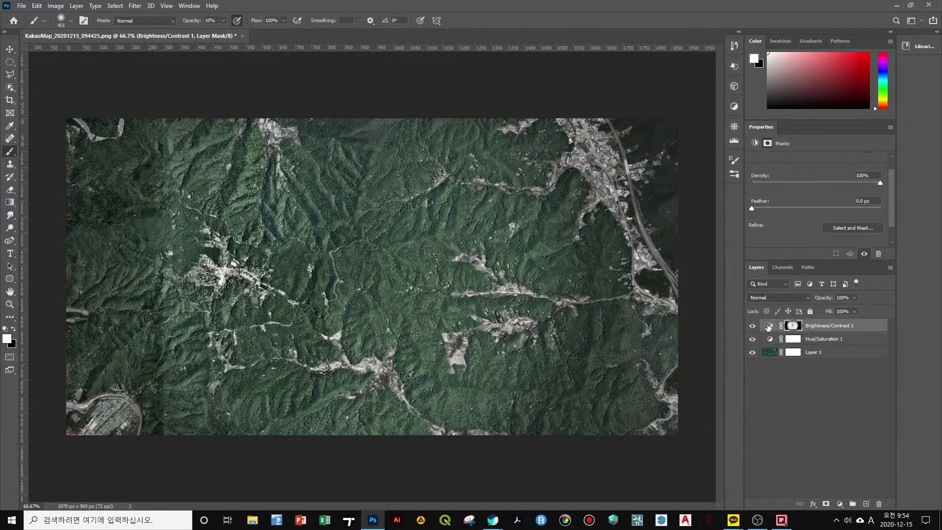
left_click(769, 325)
mouse_move(848, 185)
left_mouse_down()
mouse_move(890, 188)
mouse_move(846, 187)
left_mouse_up()
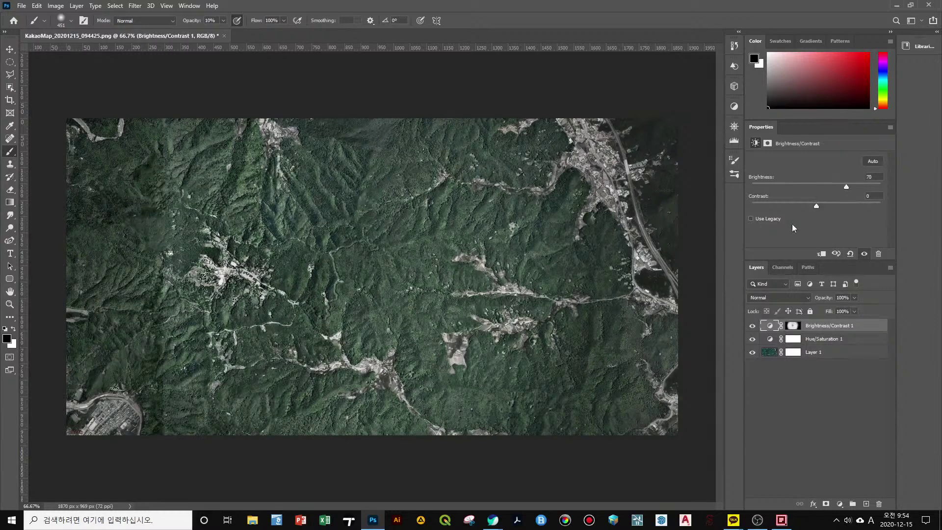
Try the Use Legacy option with brightness 60 on the Brightness/Contrast layer and turn the option off again
left_click(757, 219)
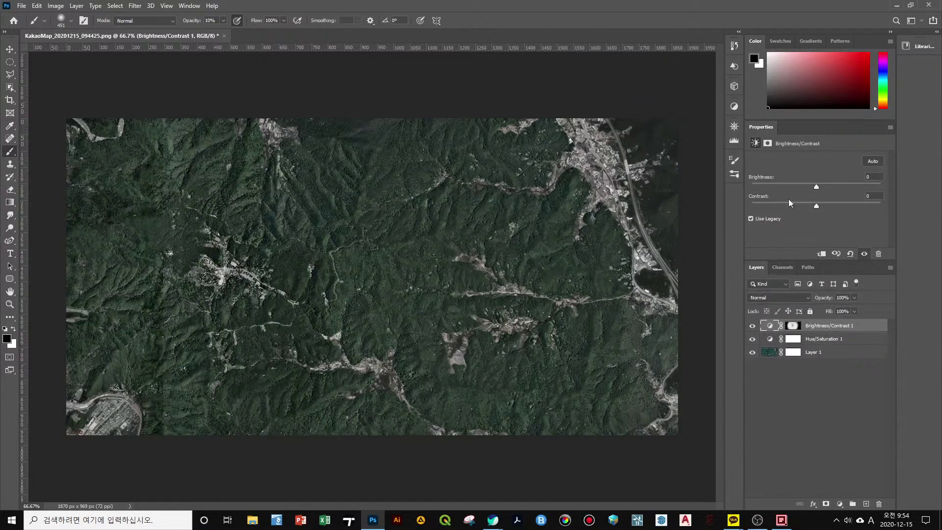
left_click_drag(817, 188, 855, 181)
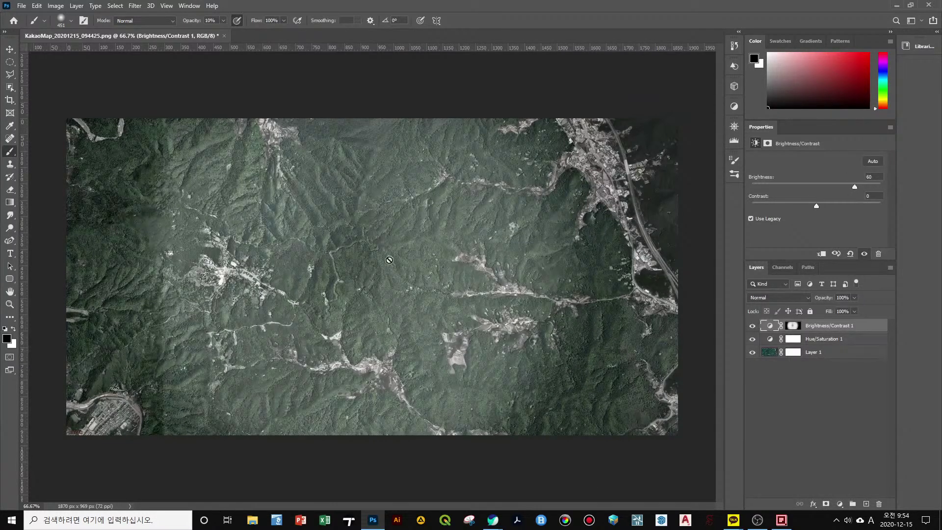
left_click(766, 219)
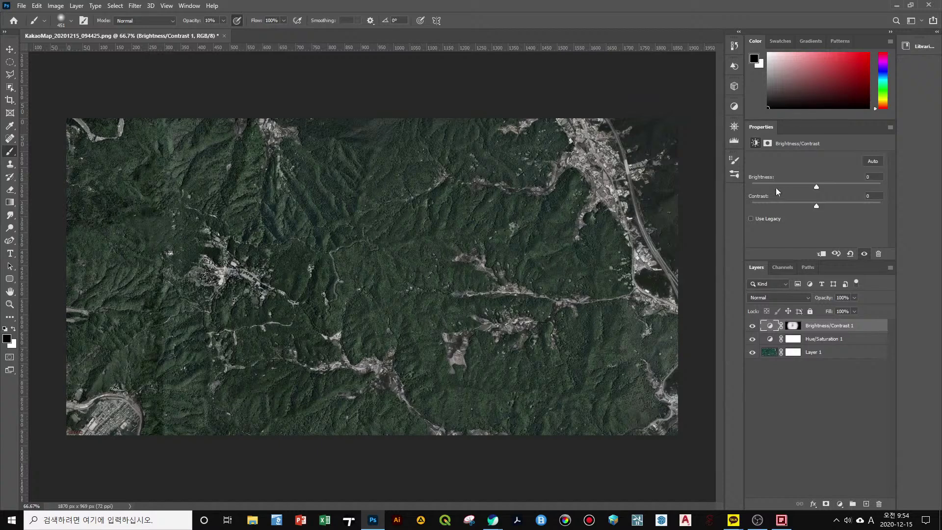
Enable Use Legacy on the Brightness/Contrast layer and set its brightness to 57
left_click(750, 219)
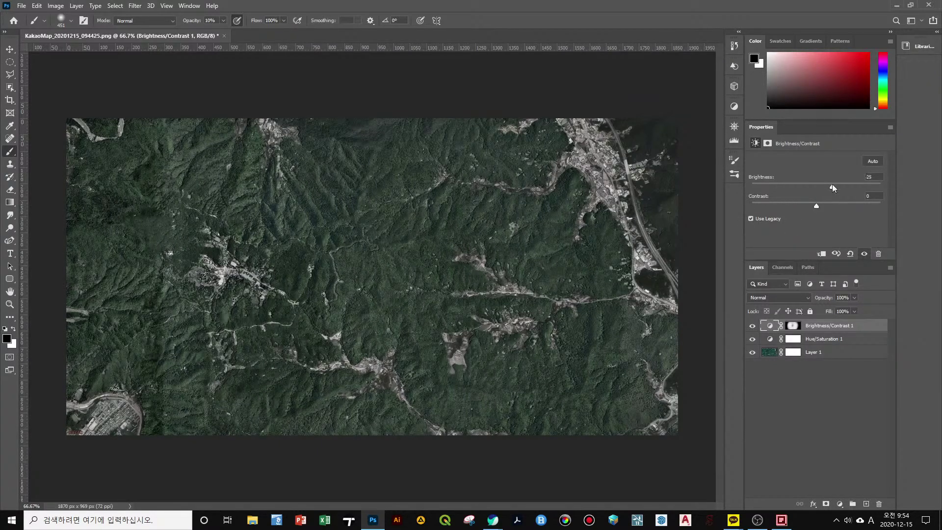
left_click_drag(816, 187, 853, 187)
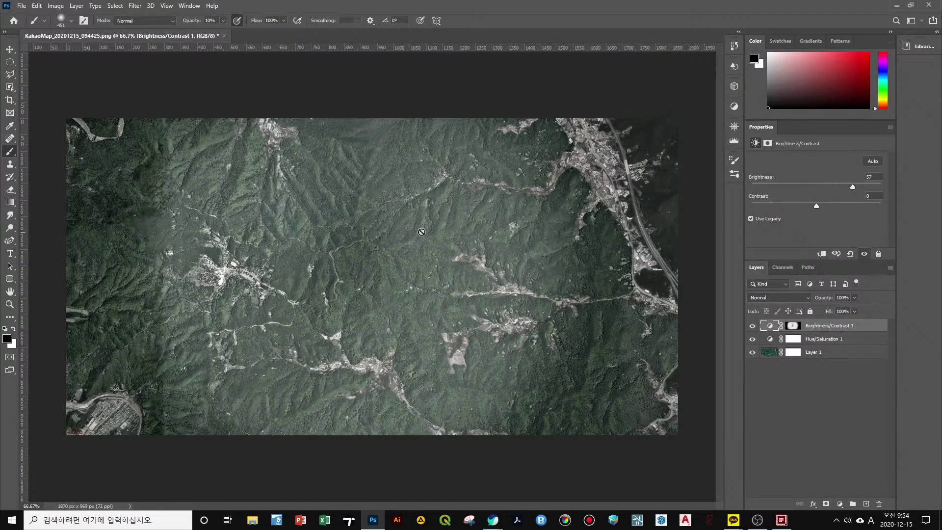
key("v")
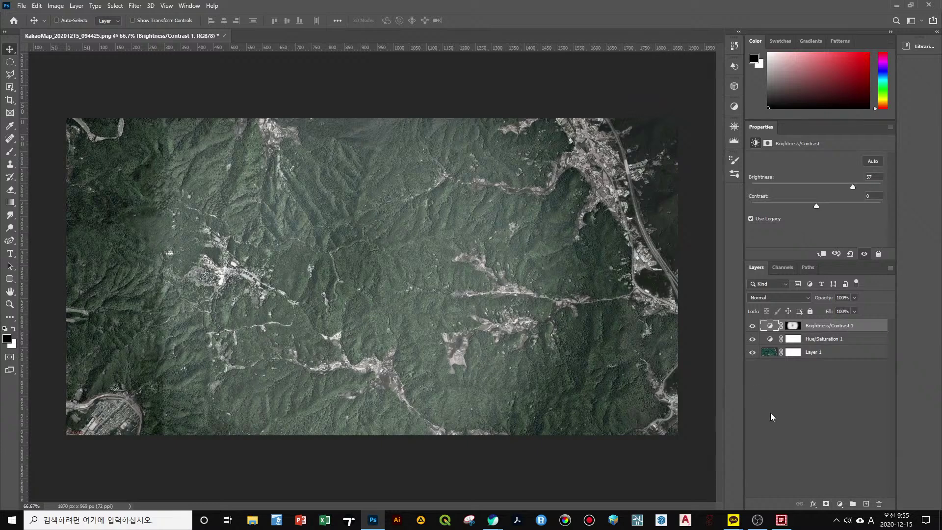
left_click(841, 504)
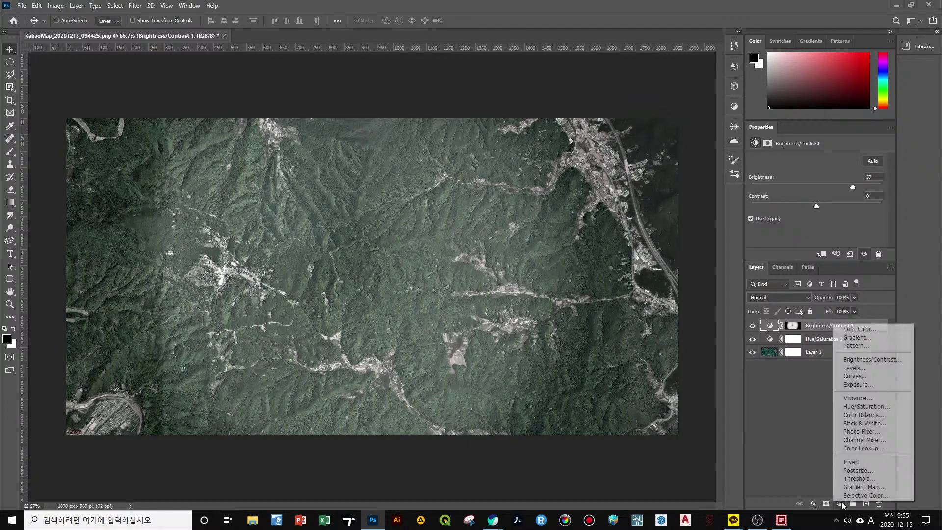
left_click(676, 365)
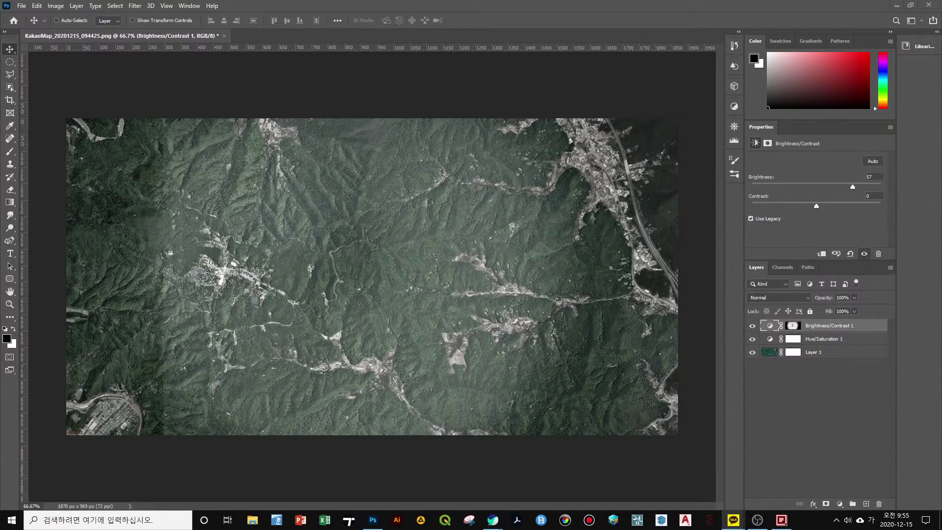
Examine the whole golf course site plan in the separate image viewer for its muted surroundings, and close the viewer
left_click_drag(0, 152, 524, 97)
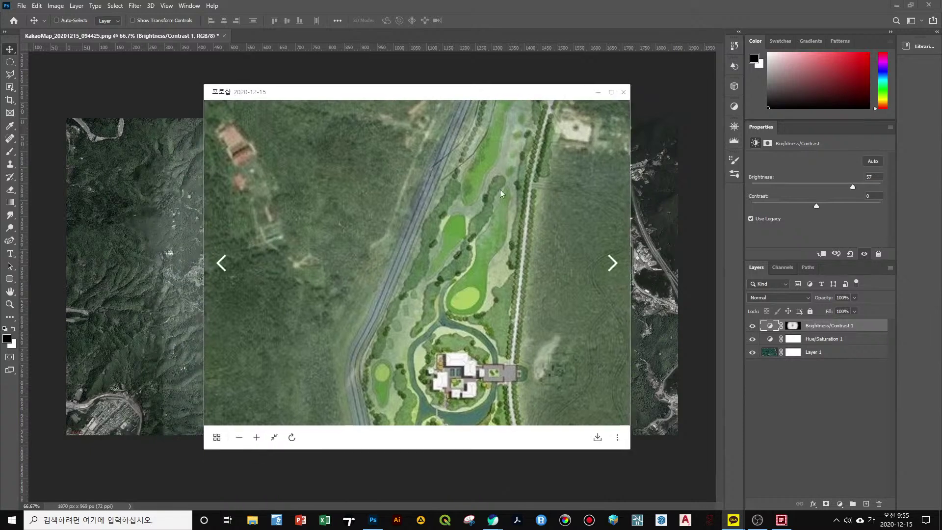
scroll(476, 239, "down", 5)
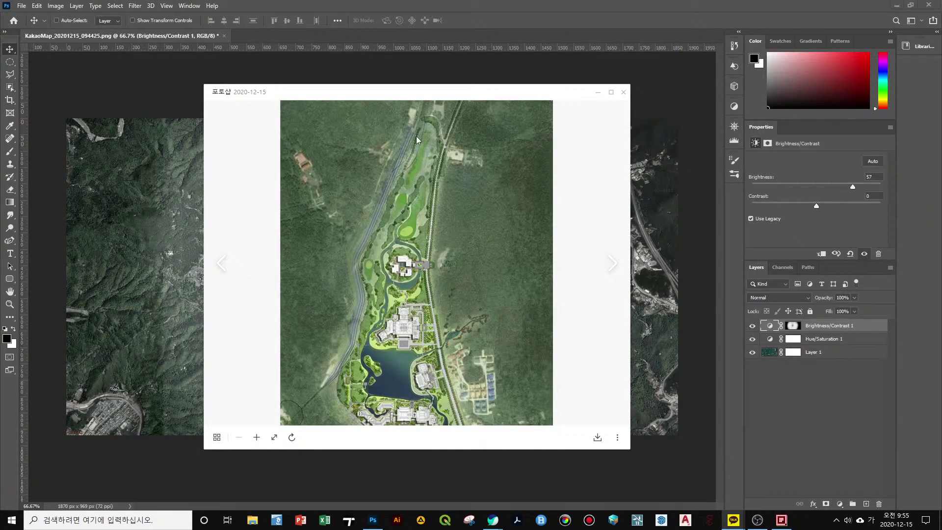
scroll(417, 137, "up", 1)
scroll(423, 116, "down", 1)
left_click(623, 92)
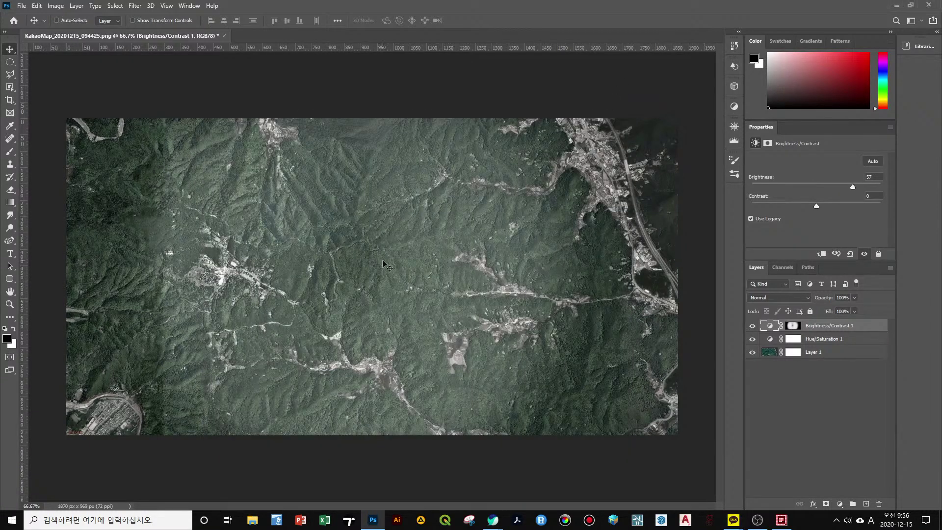
Select the Brush tool on Layer 1's image and resize the brush down to 300 px and up to 400 px
left_click(9, 152)
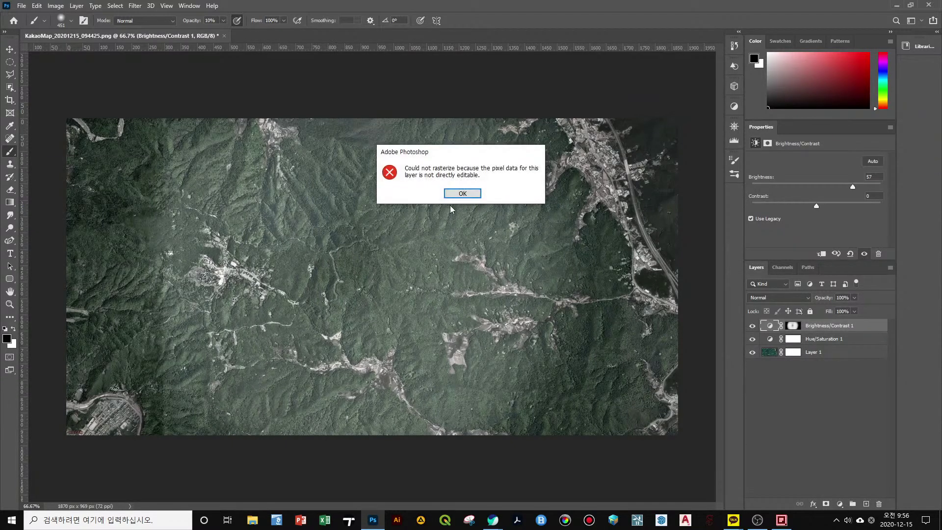
left_click(462, 193)
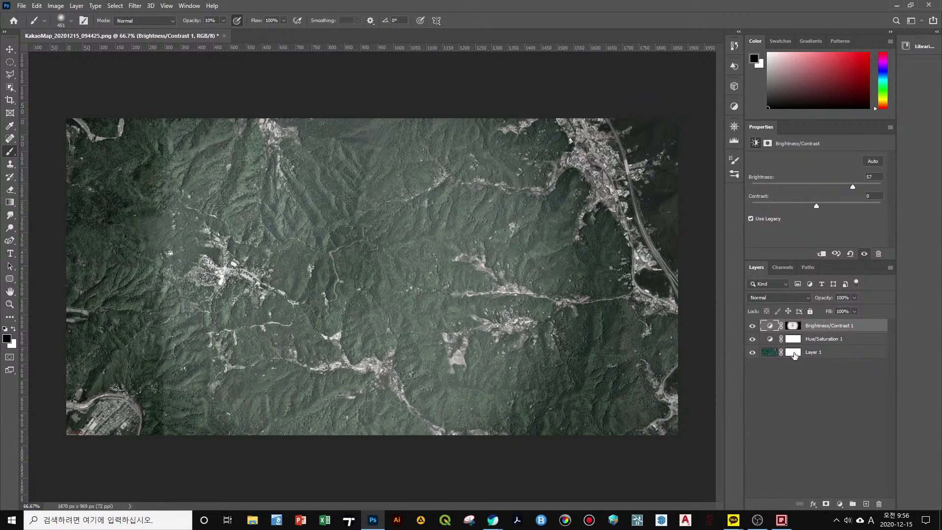
left_click(769, 352)
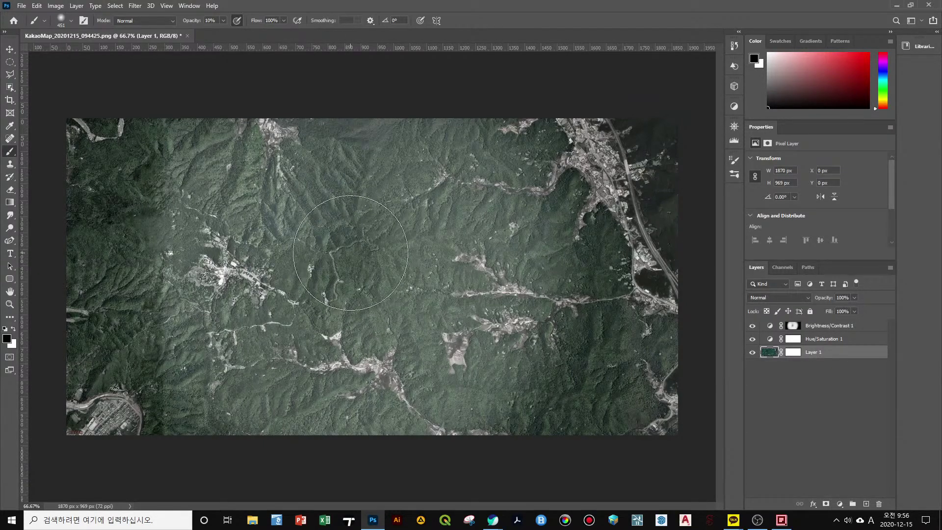
key("Caps_Lock")
key("Caps_Lock")
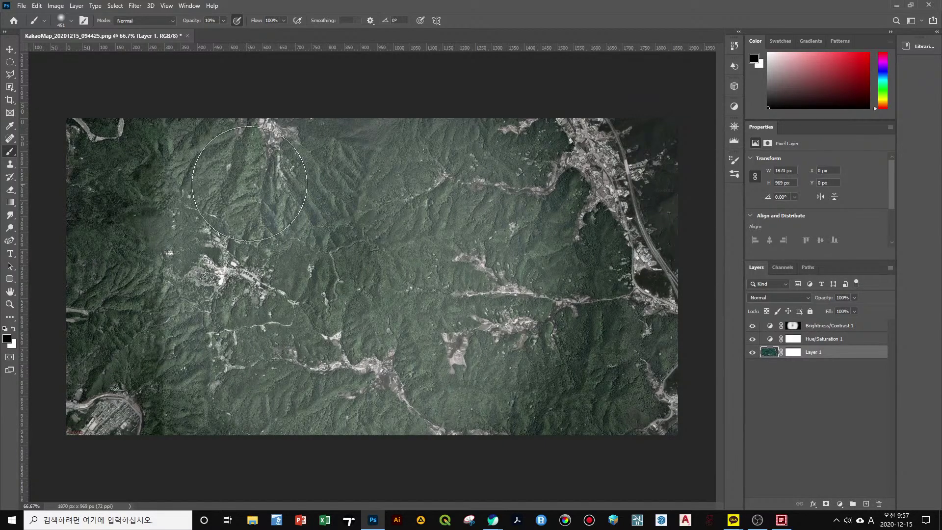
key("bracketleft")
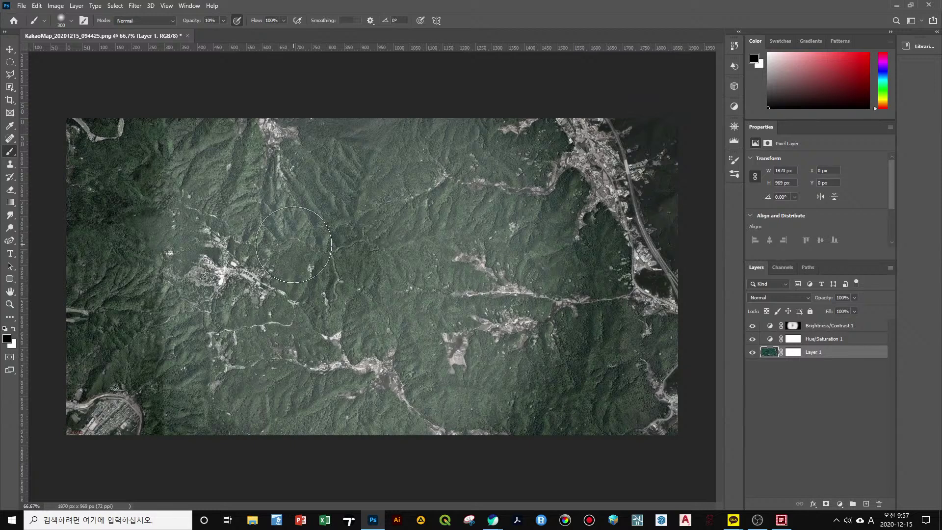
key("bracketright")
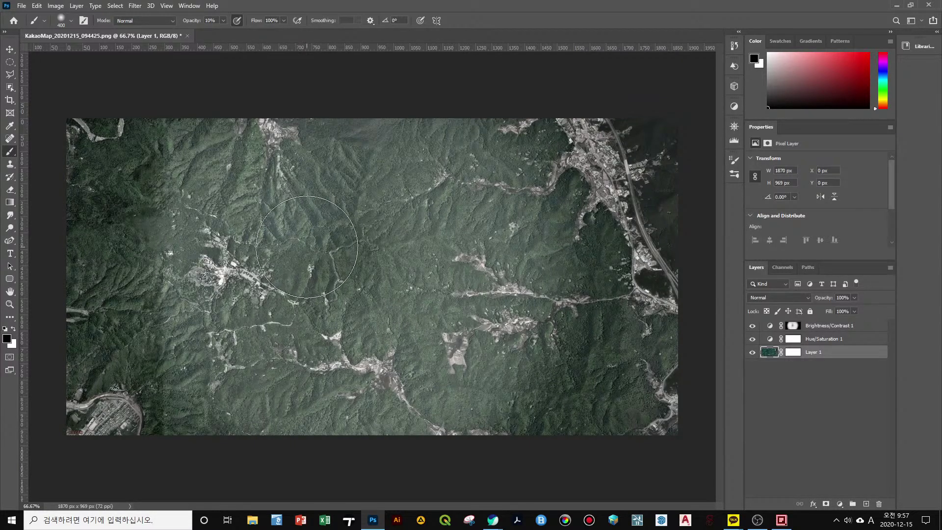
Add white text reading "[ , ]" near the middle of the photo in S-Core Dream 4 Regular at 27.79 pt
key("t")
left_click(314, 246)
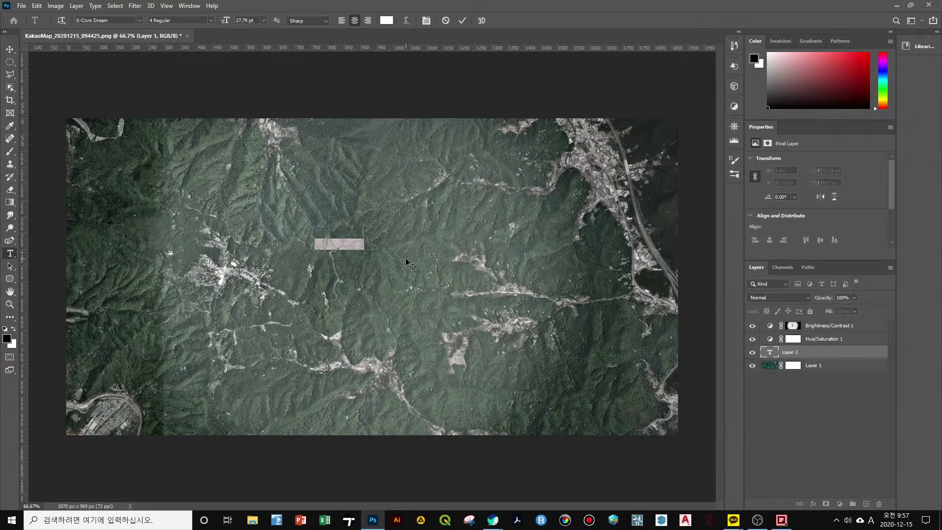
key("BackSpace")
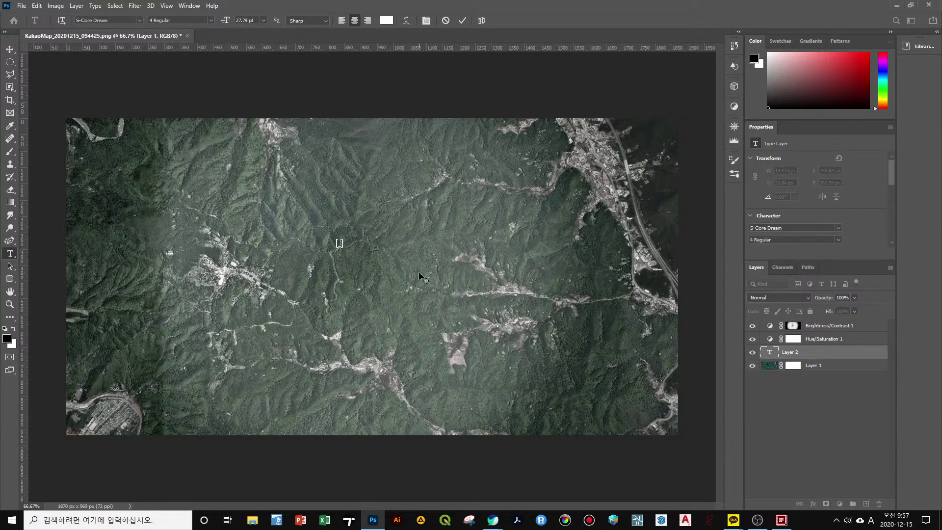
left_click(10, 49)
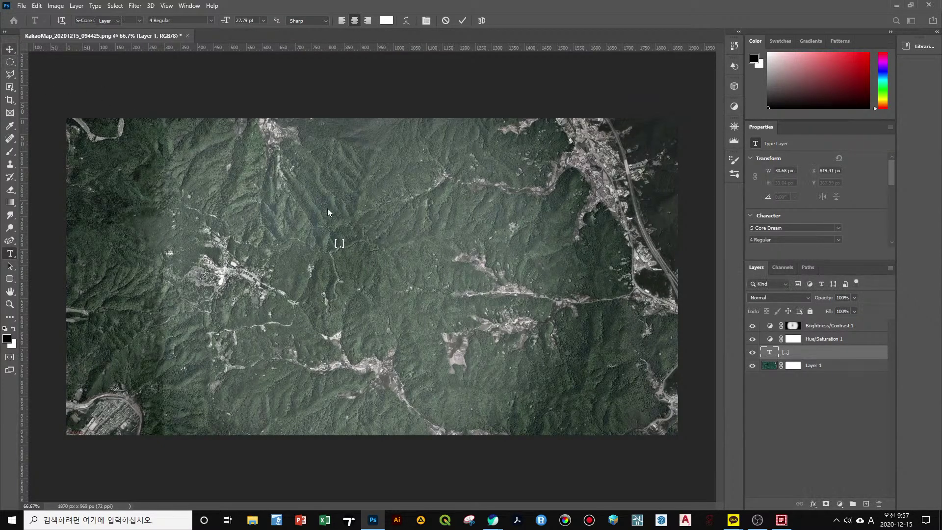
Select the Brush tool on Layer 1's image and reduce the brush size to 175 px
scroll(336, 247, "up", 5)
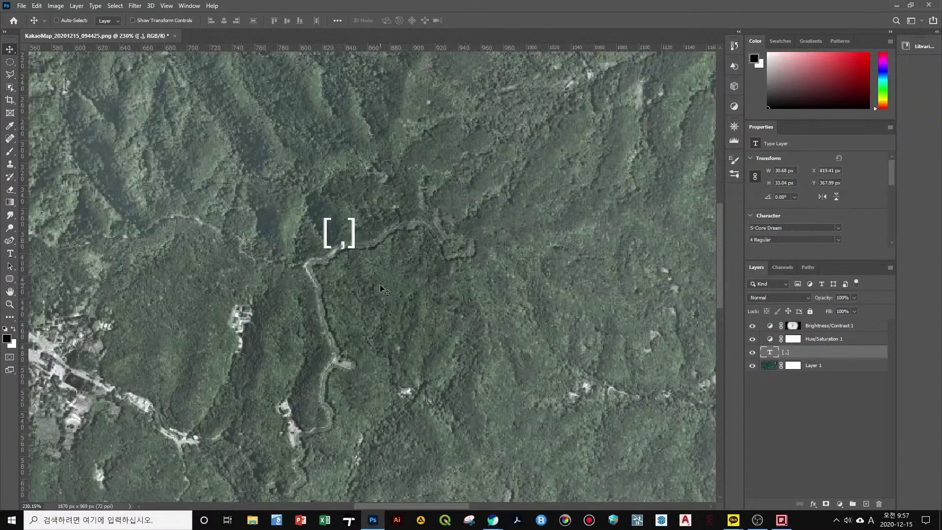
key("b")
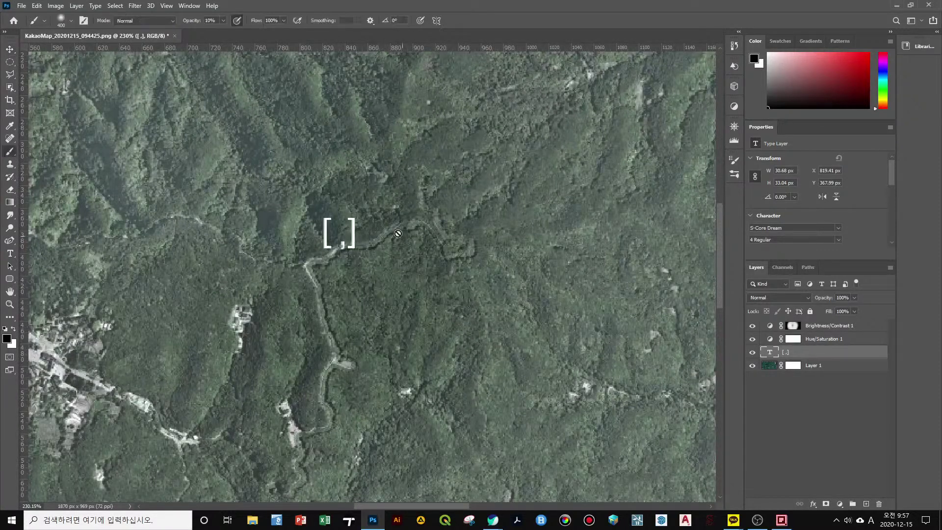
left_click(780, 365)
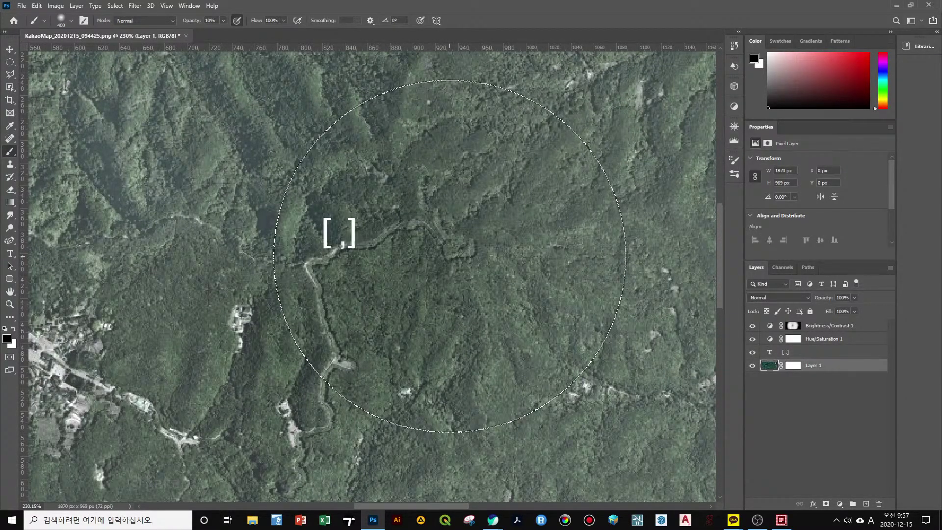
key("bracketleft")
key("bracketleft")
key("bracketleft")
key("bracketleft")
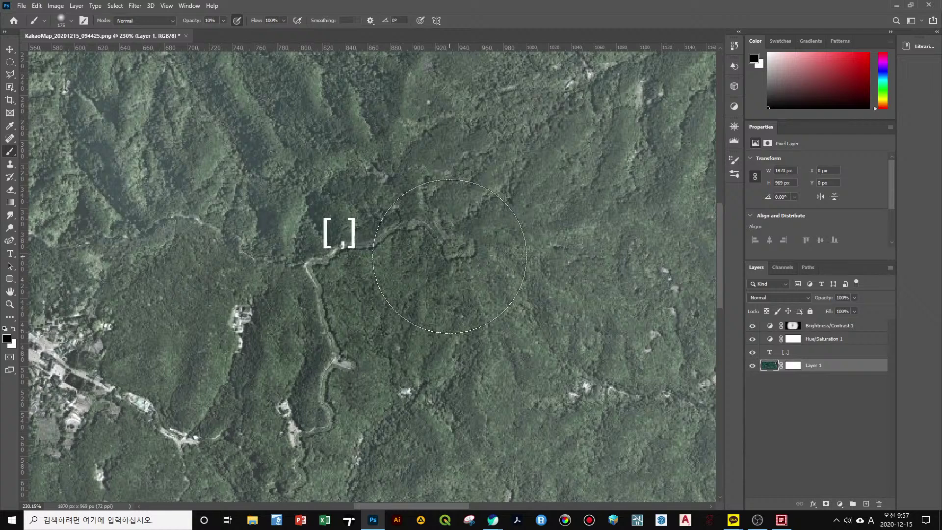
Resize the brush up to 300 px and back down to 150 px
key("bracketright")
key("bracketright")
key("bracketright")
key("bracketright")
key("bracketright")
key("bracketleft")
key("bracketleft")
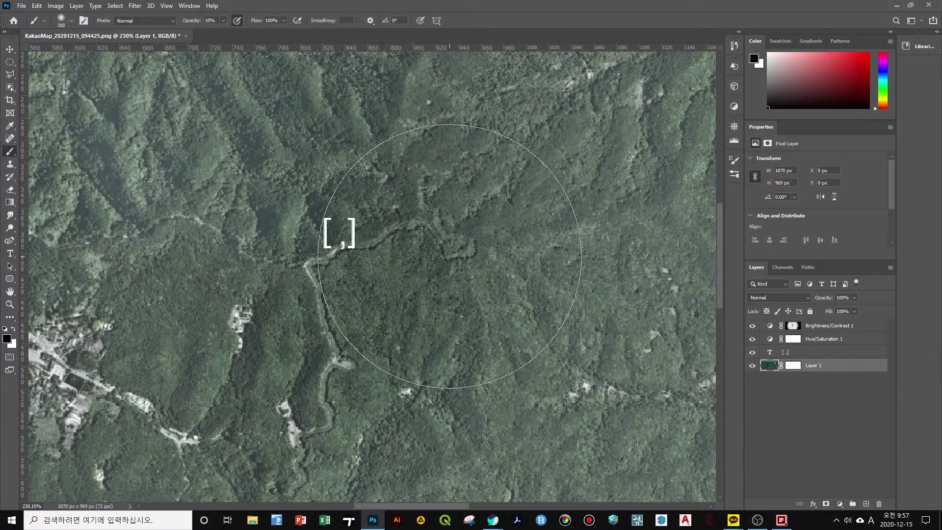
key("bracketleft")
key("bracketleft")
key("bracketleft")
key("bracketleft")
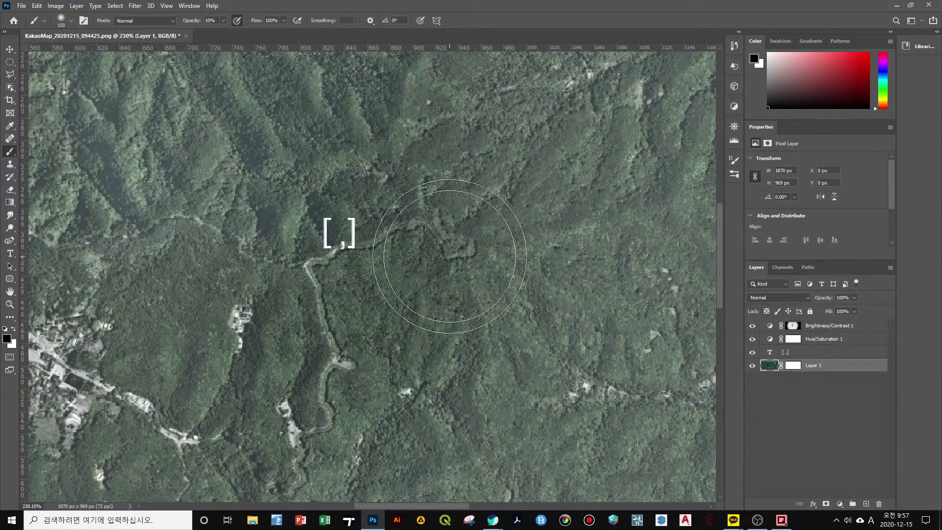
Enlarge the brush to 500 px and shrink it back to 200 px
key("bracketright")
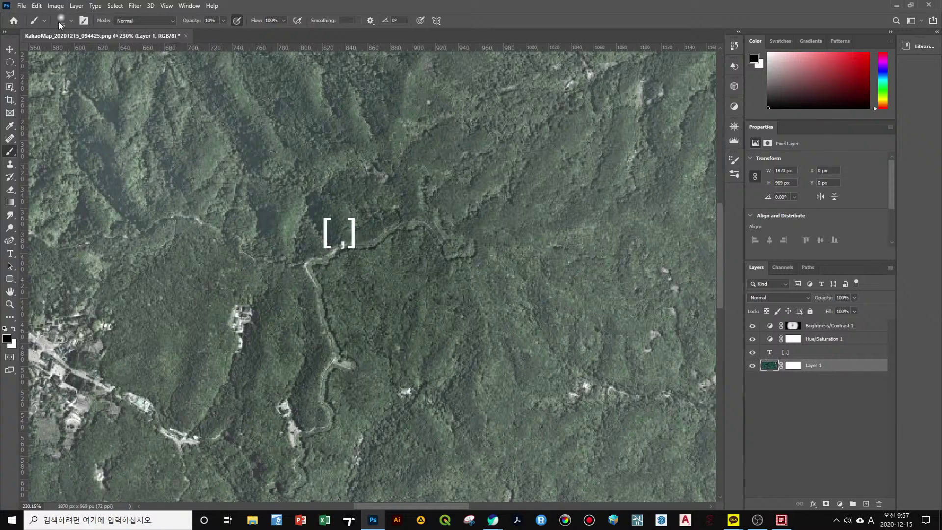
key("bracketright")
key("bracketright")
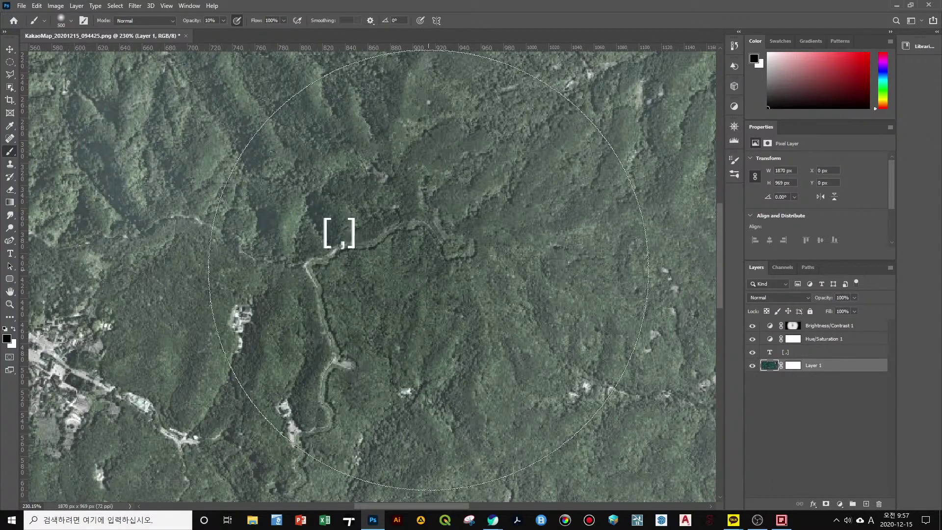
key("bracketleft")
key("bracketleft")
key("bracketleft")
key("bracketleft")
key("bracketright")
key("bracketright")
key("bracketright")
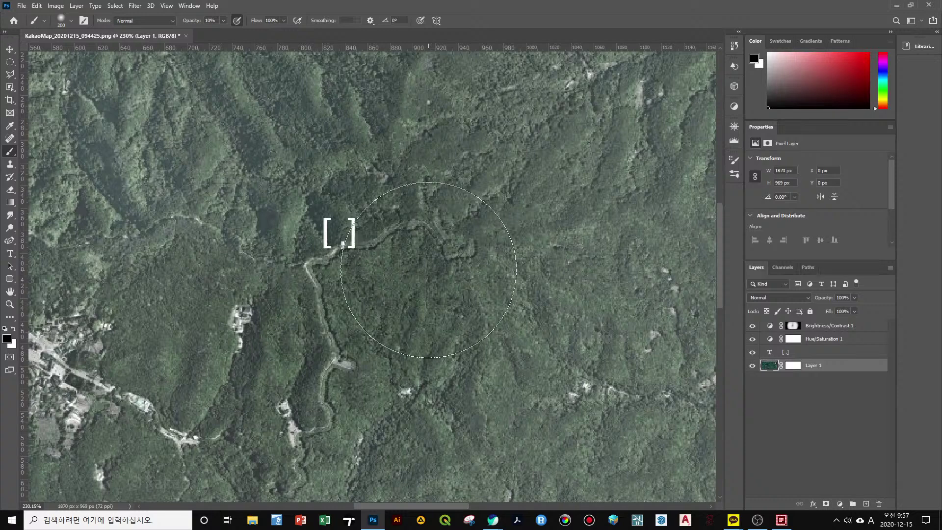
key("bracketleft")
key("bracketleft")
key("bracketleft")
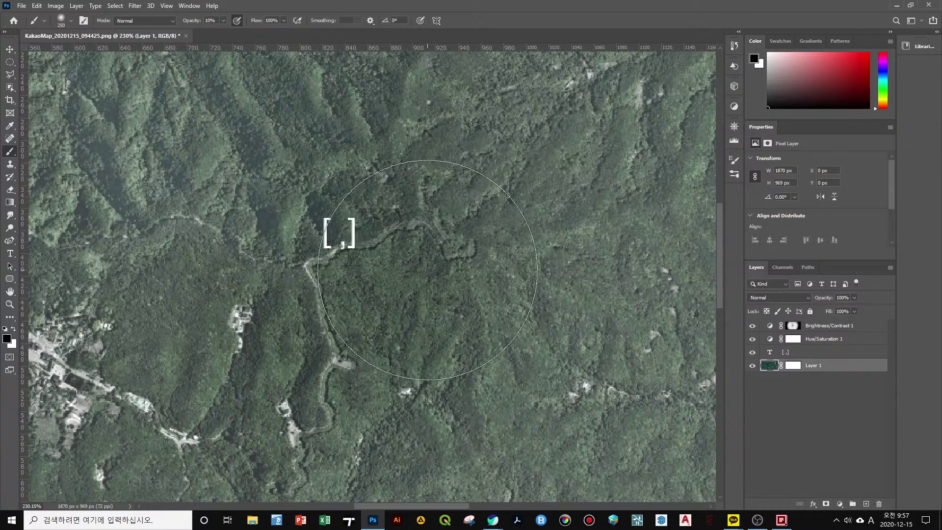
key("bracketright")
key("bracketright")
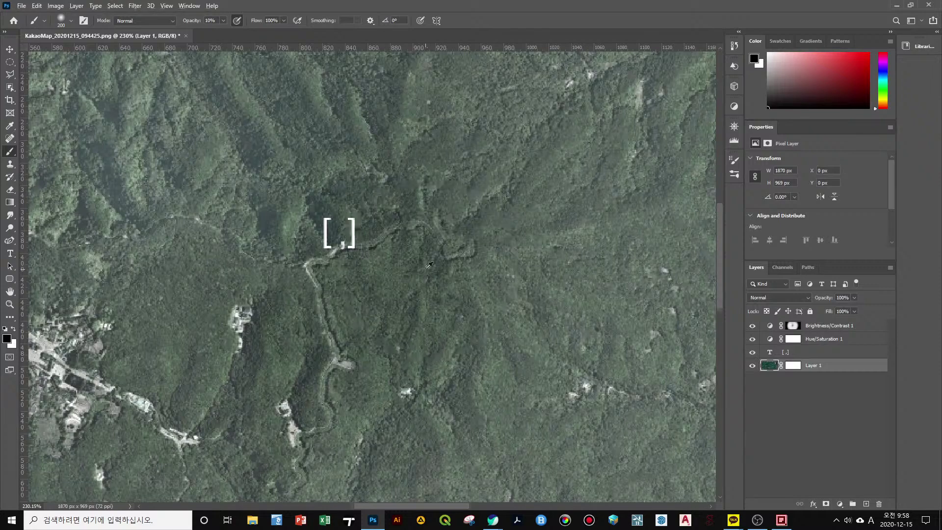
Resize the brush interactively over the middle of the photo to a diameter of 306 px with 0% hardness
scroll(428, 270, "down", 5)
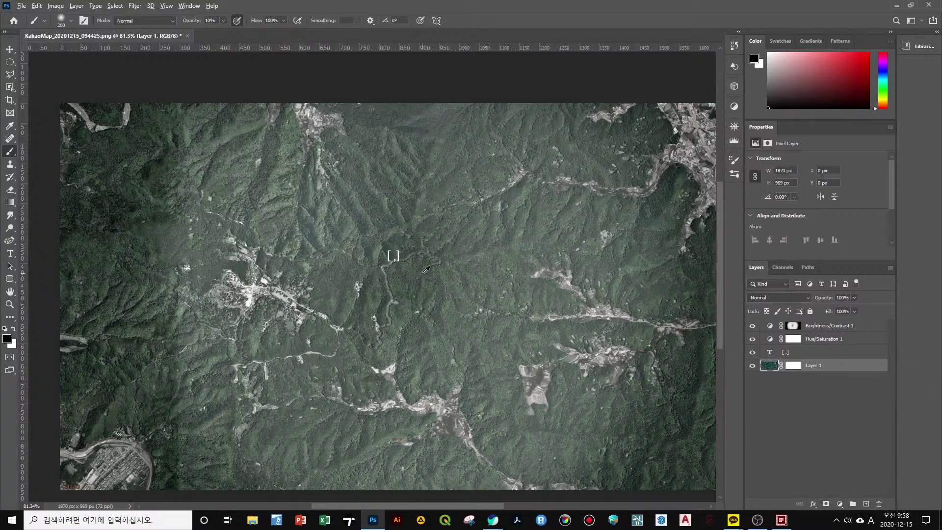
right_click(386, 287, "alt")
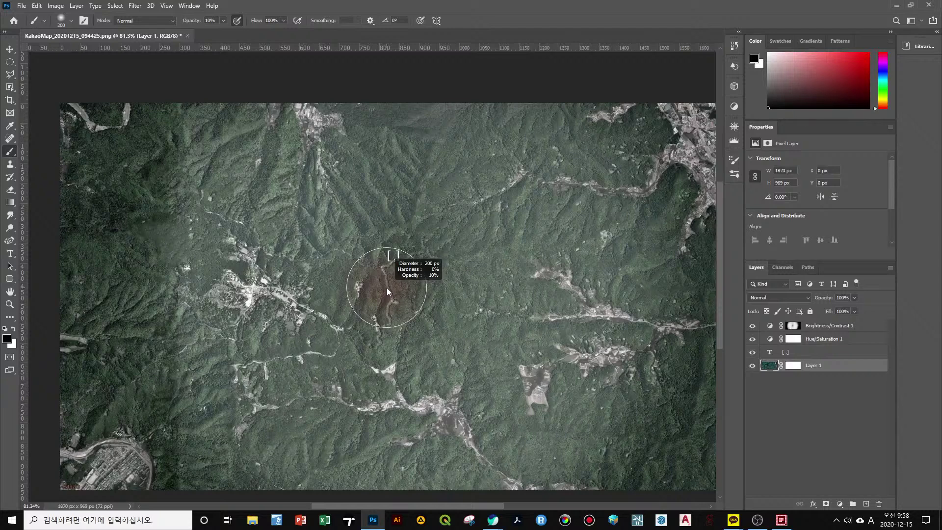
mouse_move(387, 288)
left_mouse_down()
mouse_move(472, 290)
mouse_move(351, 283)
mouse_move(522, 293)
mouse_move(378, 295)
mouse_move(555, 298)
mouse_move(387, 300)
mouse_move(487, 305)
mouse_move(405, 302)
left_mouse_up()
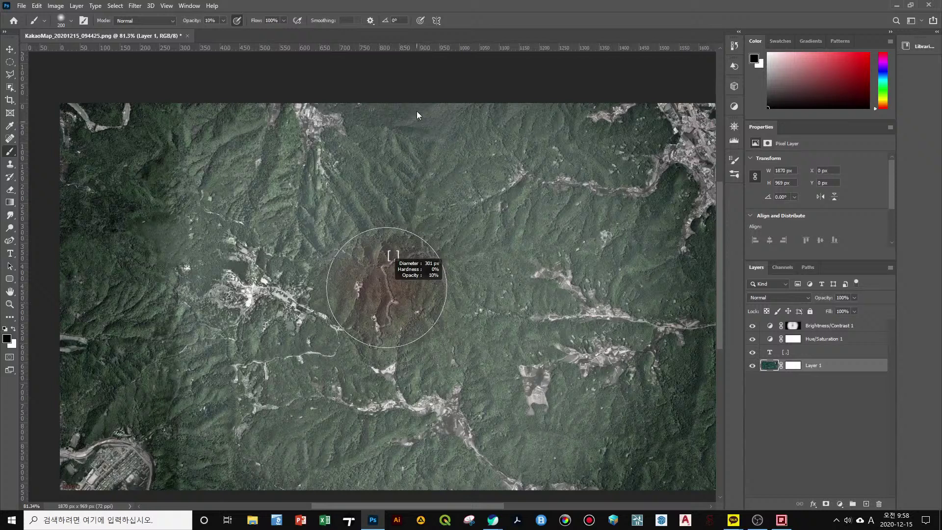
mouse_move(408, 411)
left_mouse_down()
mouse_move(413, 136)
mouse_move(411, 402)
mouse_move(399, 233)
mouse_move(390, 375)
mouse_move(396, 177)
left_mouse_up()
Raise the brush's hardness to 100% and set its diameter to 270 px interactively on the photo
right_click(394, 290, "alt")
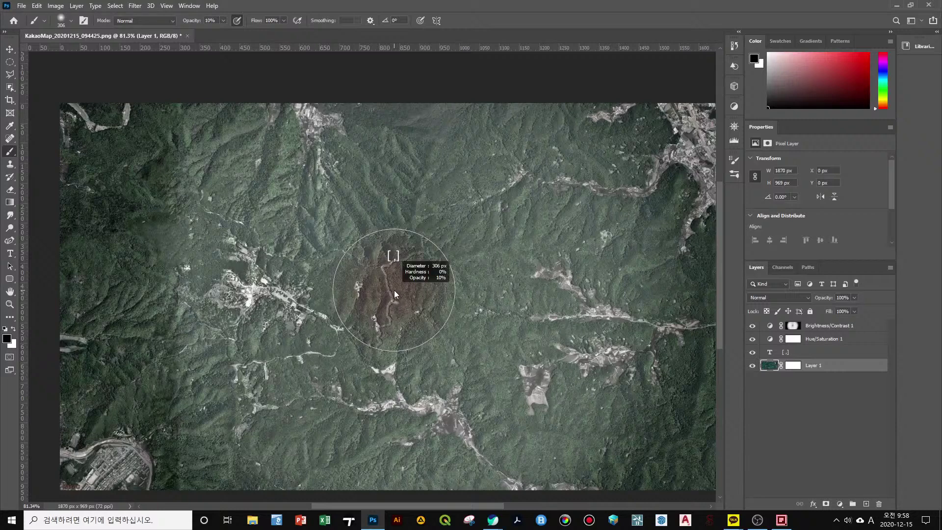
mouse_move(394, 290)
left_mouse_down()
mouse_move(318, 293)
mouse_move(446, 304)
mouse_move(426, 333)
mouse_move(285, 324)
mouse_move(367, 399)
mouse_move(431, 210)
left_mouse_up()
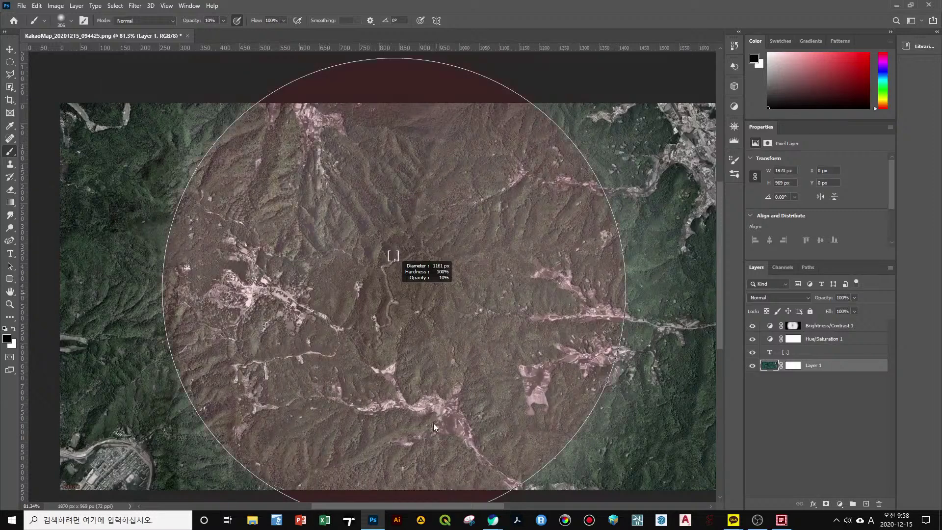
mouse_move(433, 423)
left_mouse_down()
mouse_move(545, 386)
mouse_move(254, 364)
left_mouse_up()
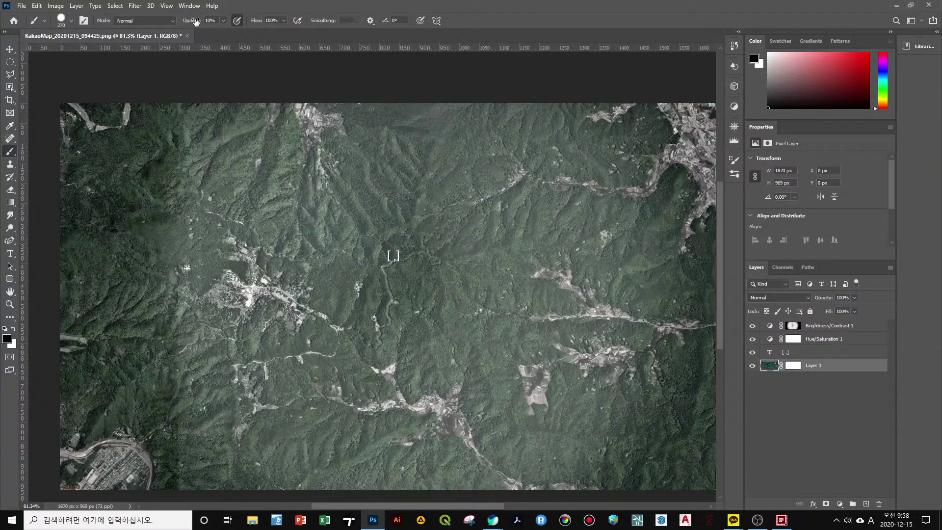
Set the brush's opacity to 60%
left_click_drag(195, 23, 268, 25)
key("Return")
key("5")
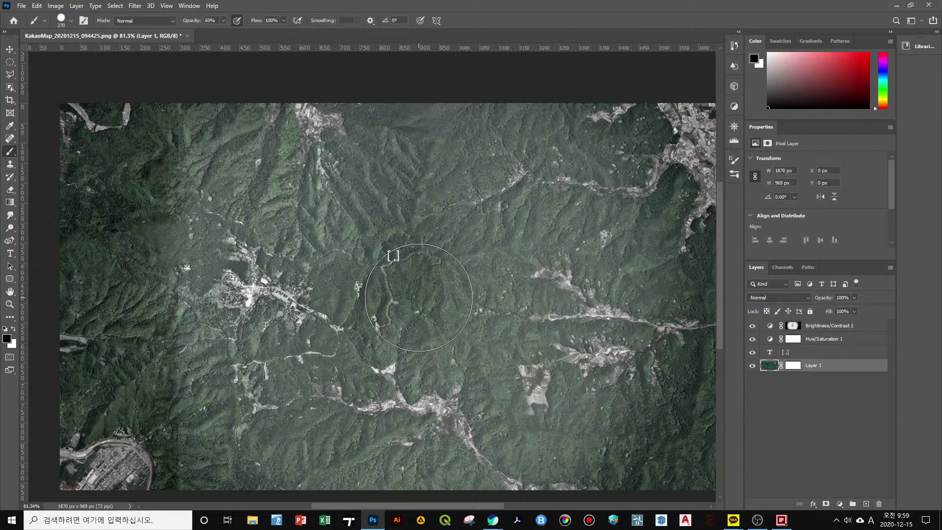